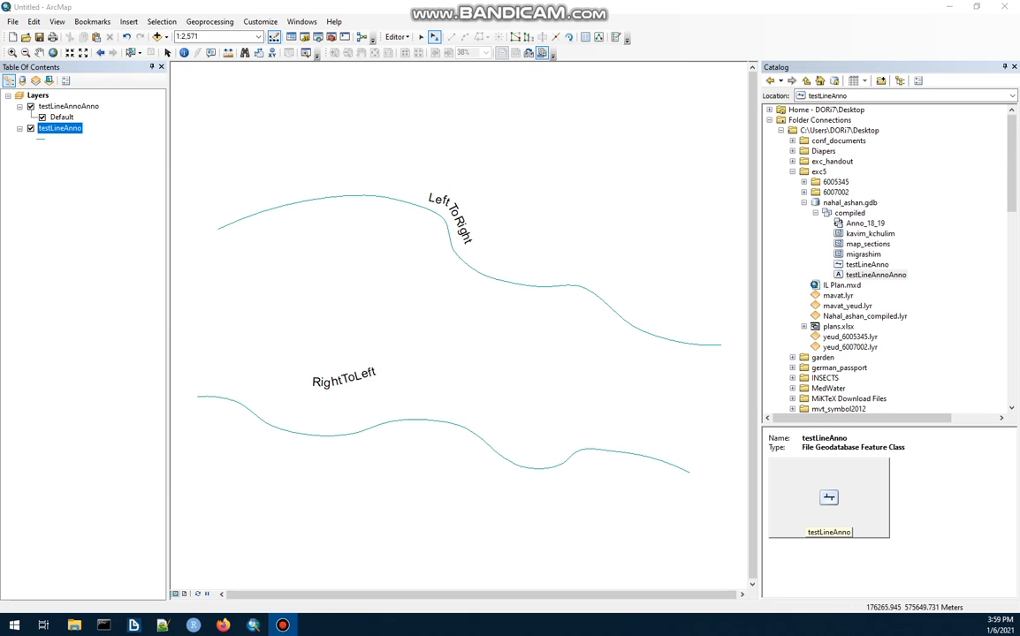
# Step: Select the lower line together with the RightToLeft annotation and activate the Edit Annotation tool
pyautogui.click(421, 36)
pyautogui.moveTo(200, 314)
pyautogui.mouseDown()
pyautogui.moveTo(435, 449)
pyautogui.moveTo(705, 564)
pyautogui.moveTo(712, 504)
pyautogui.mouseUp()
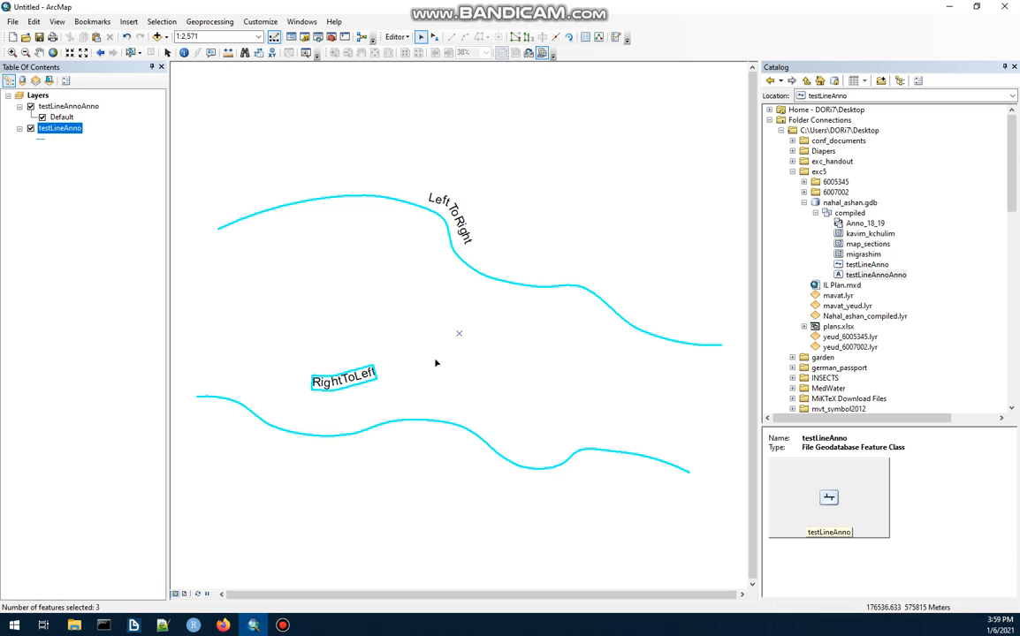
pyautogui.click(421, 415)
pyautogui.keyDown('shift'); pyautogui.click(358, 376); pyautogui.keyUp('shift')
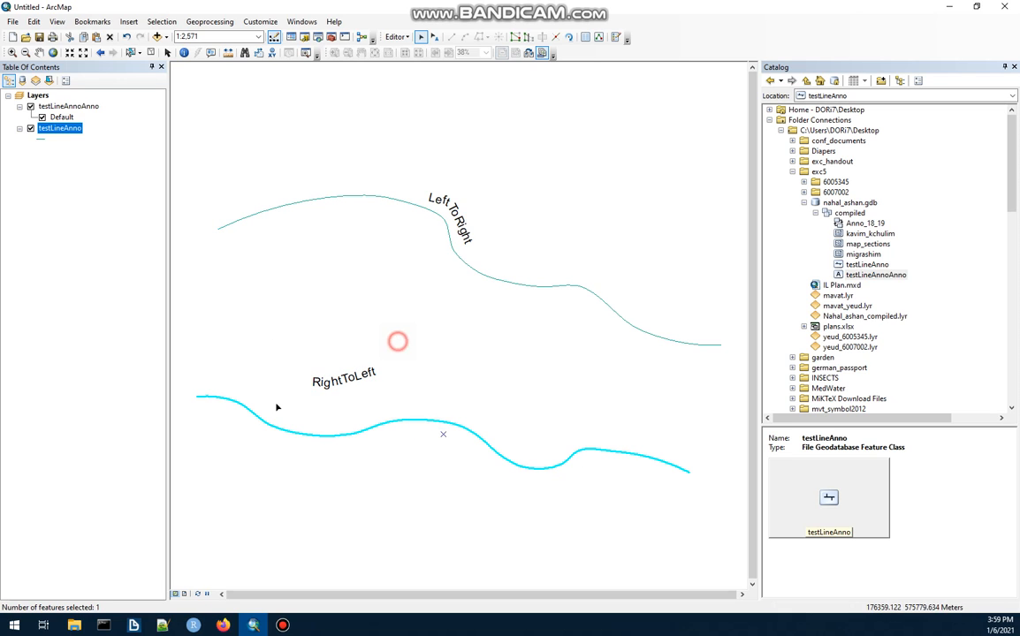
pyautogui.click(397, 38)
pyautogui.click(390, 79)
pyautogui.click(434, 39)
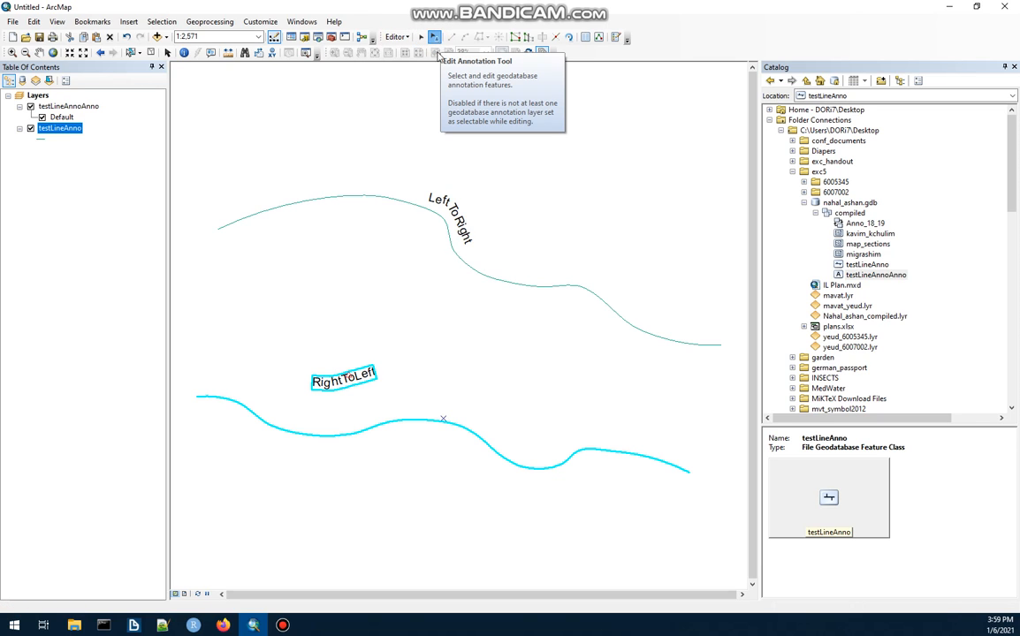
# Step: Switch Follow Feature Mode off and back on for the RightToLeft annotation
pyautogui.rightClick(360, 371)
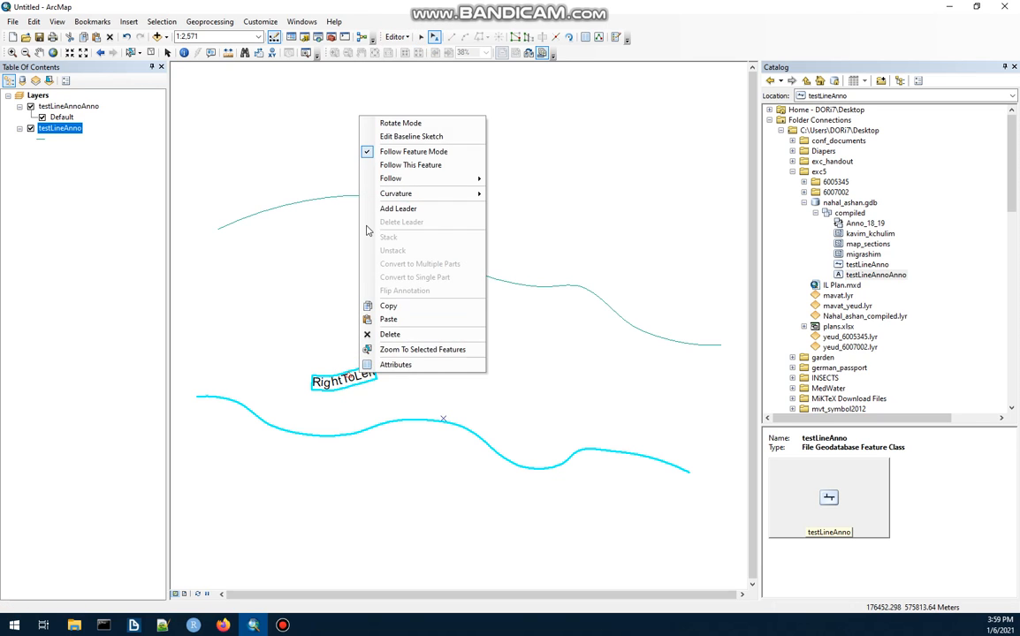
pyautogui.click(415, 152)
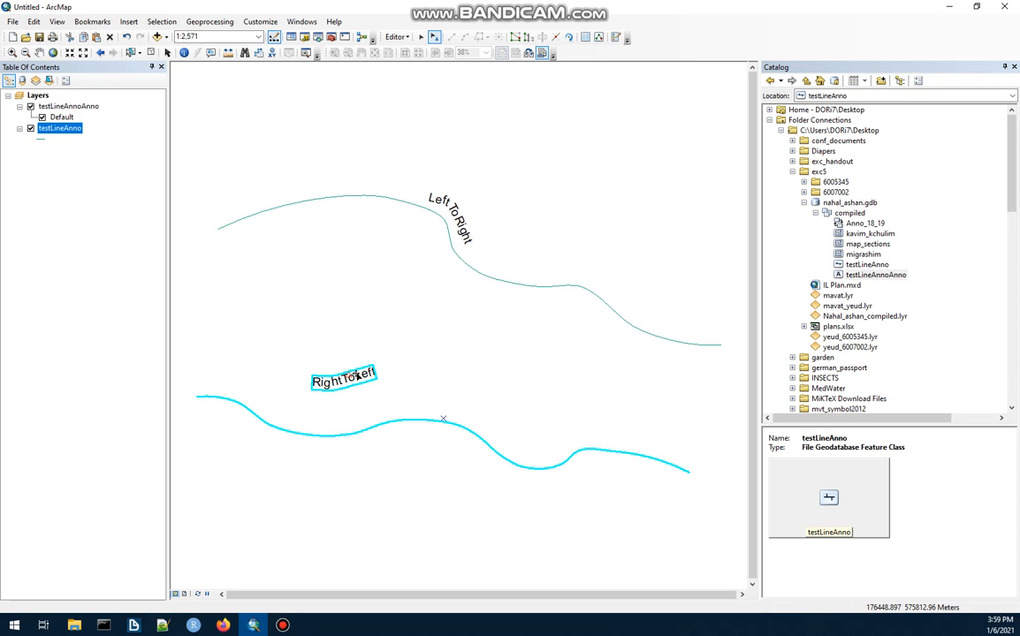
pyautogui.rightClick(358, 376)
pyautogui.click(412, 156)
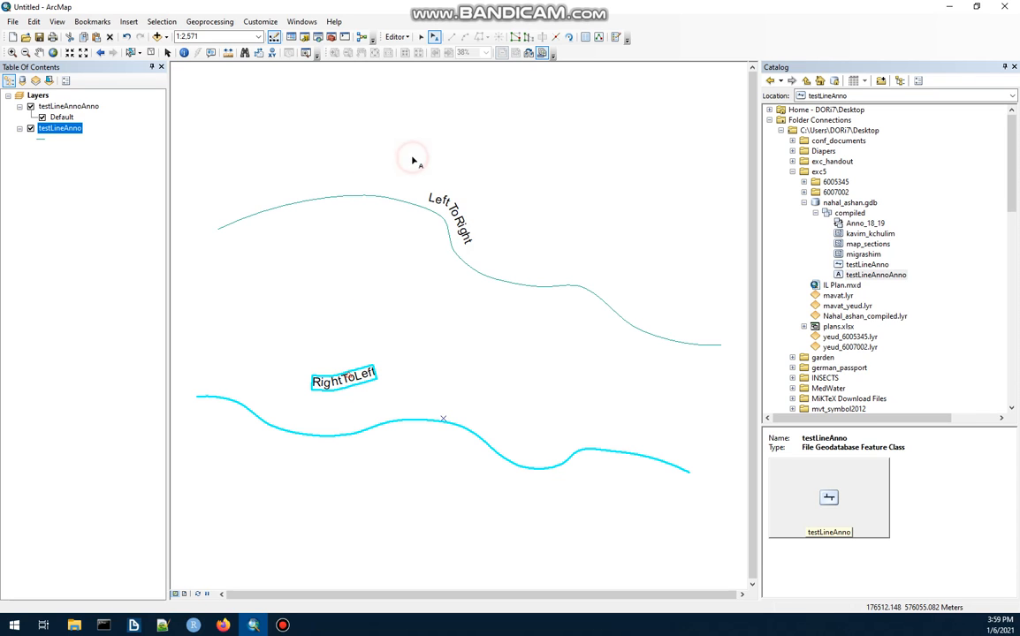
# Step: Flash the feature that the RightToLeft annotation follows
pyautogui.rightClick(365, 362)
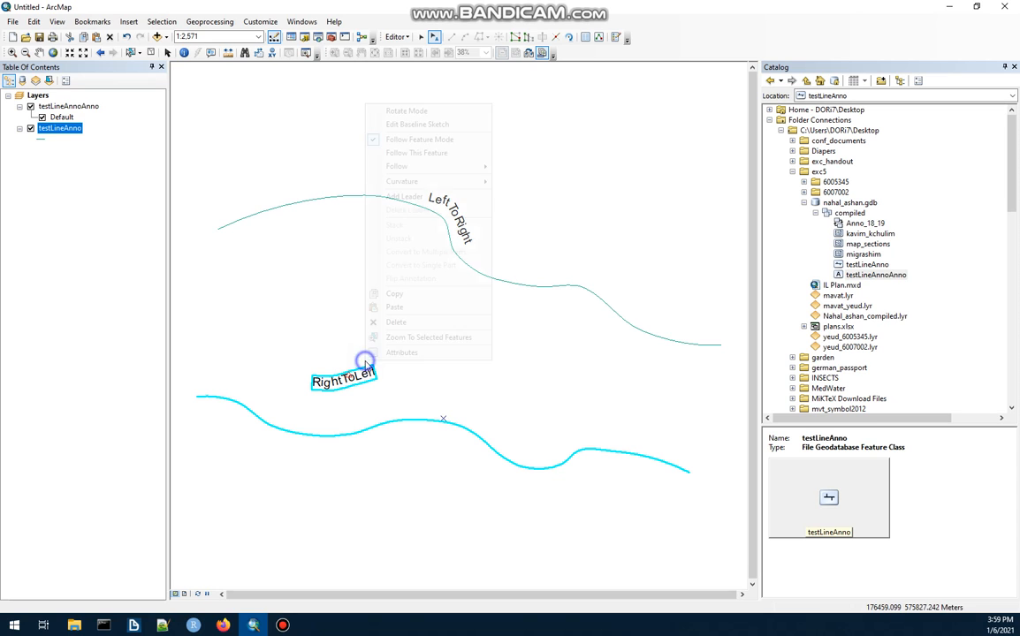
pyautogui.moveTo(422, 180)
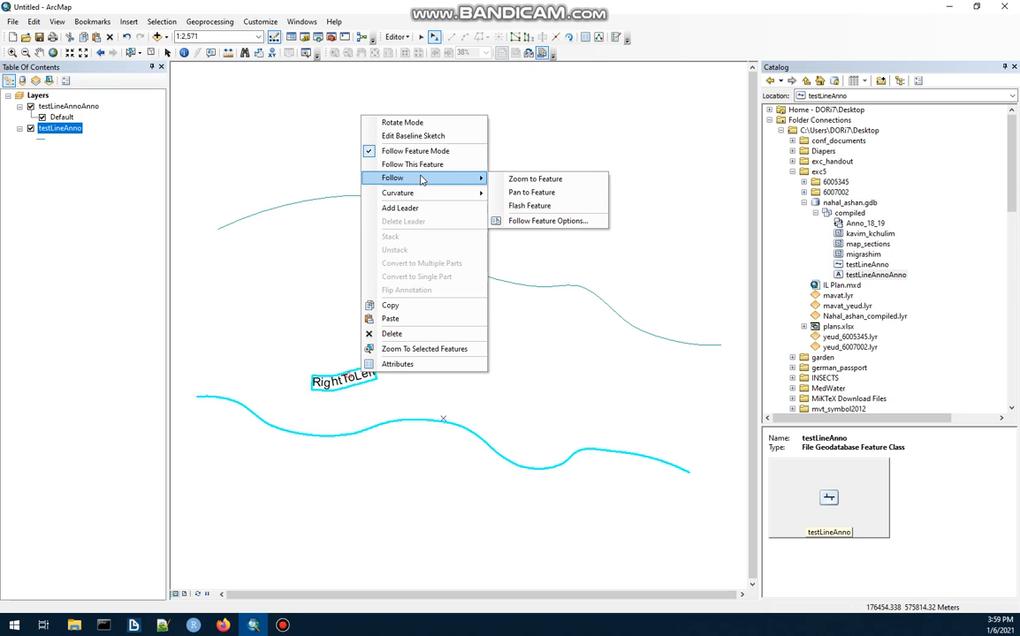
pyautogui.click(527, 206)
# Step: Select only the RightToLeft annotation and slide it rightward above the lower line to just past the line's central crest
pyautogui.click(432, 357)
pyautogui.click(360, 373)
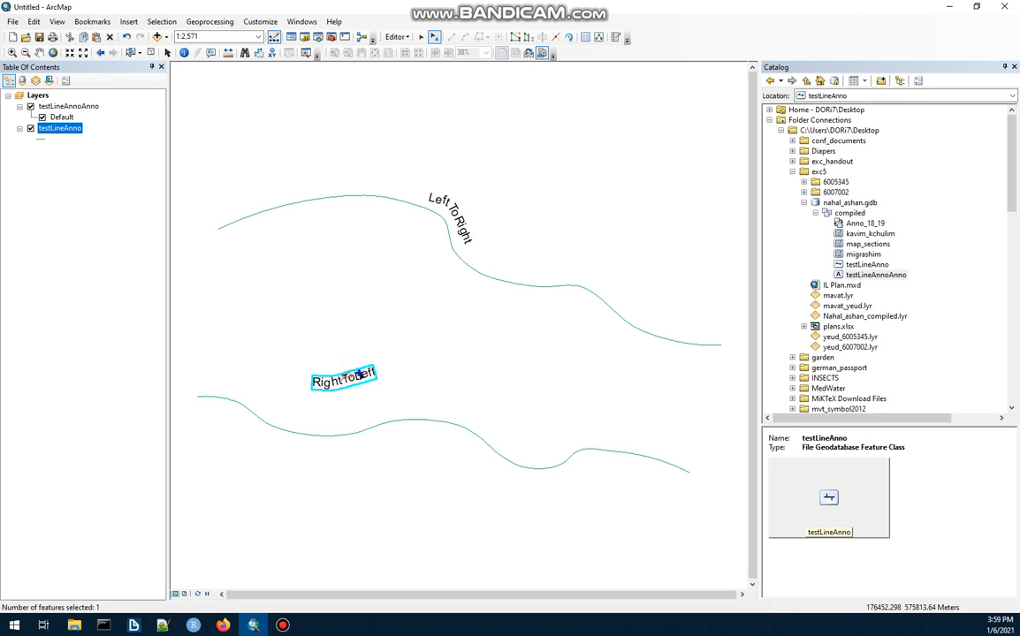
pyautogui.rightClick(359, 376)
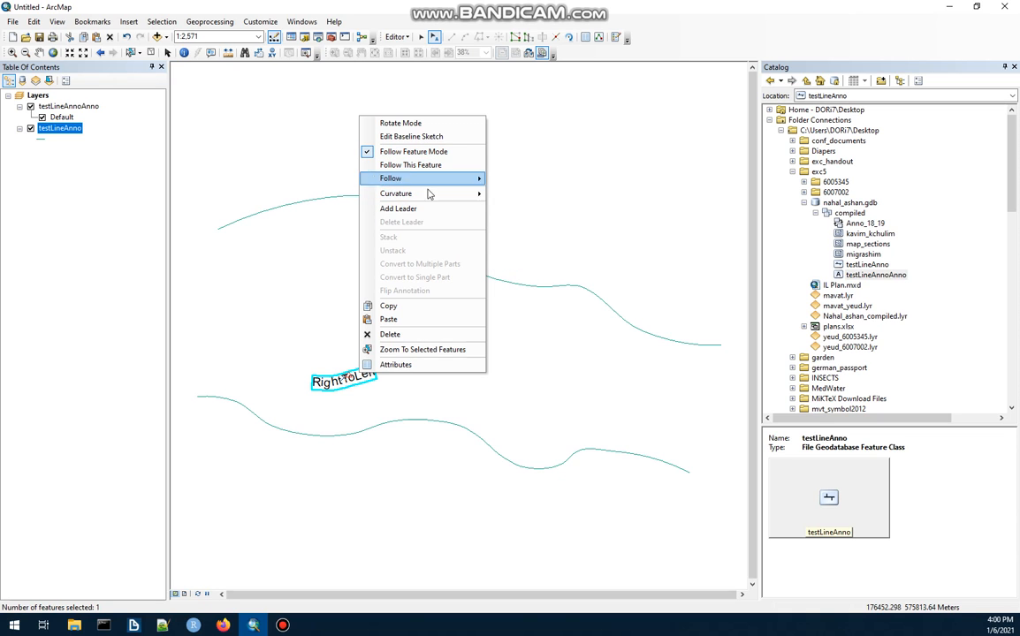
pyautogui.moveTo(328, 387)
pyautogui.mouseDown()
pyautogui.moveTo(391, 389)
pyautogui.moveTo(483, 432)
pyautogui.moveTo(581, 438)
pyautogui.moveTo(337, 432)
pyautogui.moveTo(311, 384)
pyautogui.moveTo(514, 396)
pyautogui.moveTo(348, 412)
pyautogui.moveTo(273, 380)
pyautogui.moveTo(307, 370)
pyautogui.moveTo(533, 411)
pyautogui.moveTo(514, 421)
pyautogui.moveTo(451, 416)
pyautogui.moveTo(550, 414)
pyautogui.moveTo(475, 419)
pyautogui.moveTo(401, 391)
pyautogui.moveTo(431, 377)
pyautogui.mouseUp()
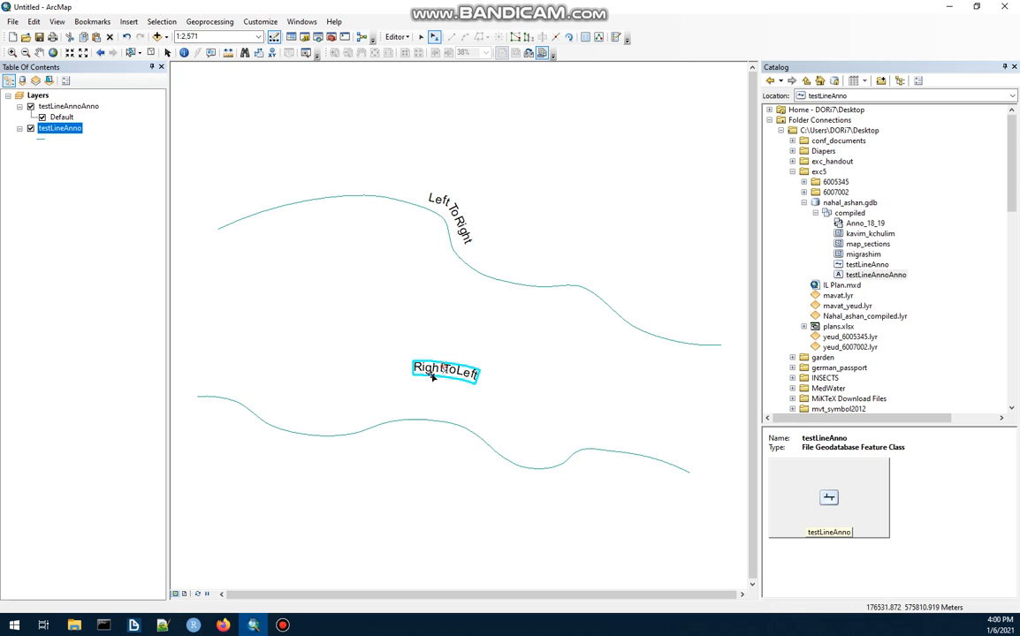
# Step: Review the Follow Feature Options without changing them, and slide the RightToLeft annotation back above the lower line's central crest
pyautogui.rightClick(434, 378)
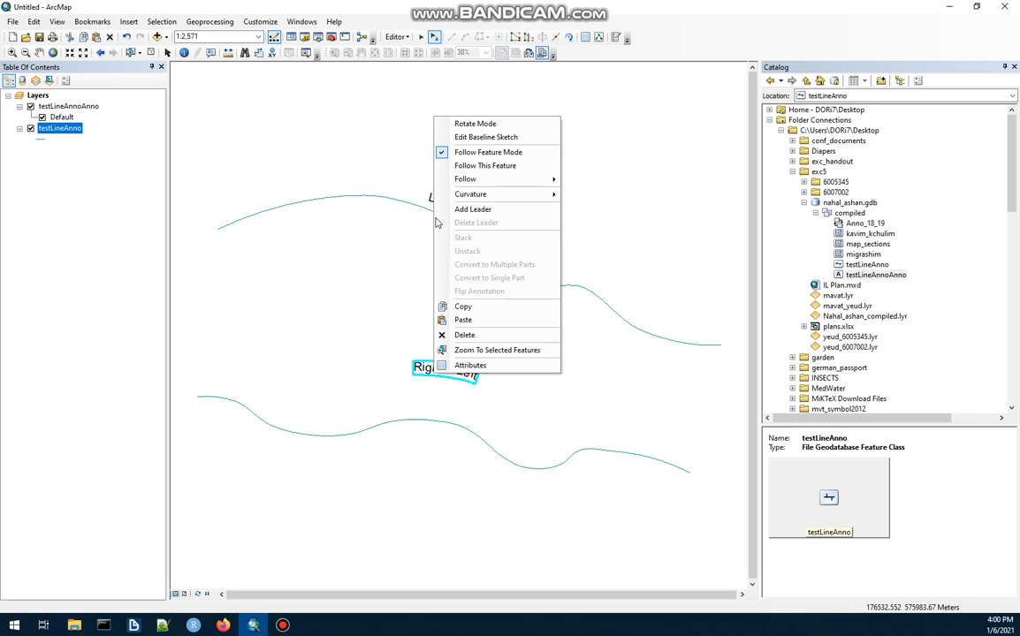
pyautogui.moveTo(471, 183)
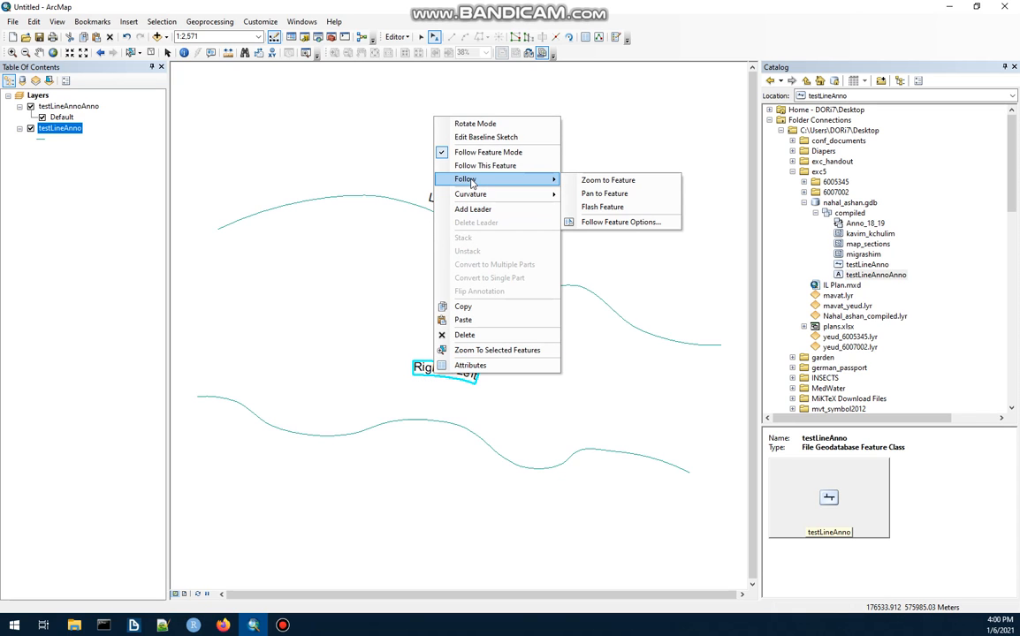
pyautogui.click(610, 222)
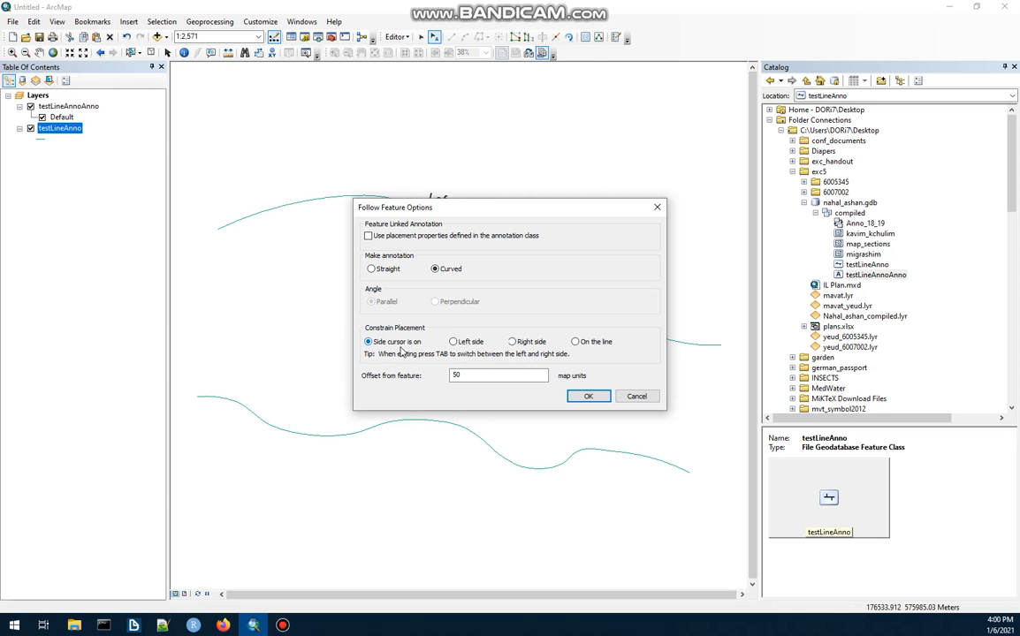
pyautogui.click(598, 396)
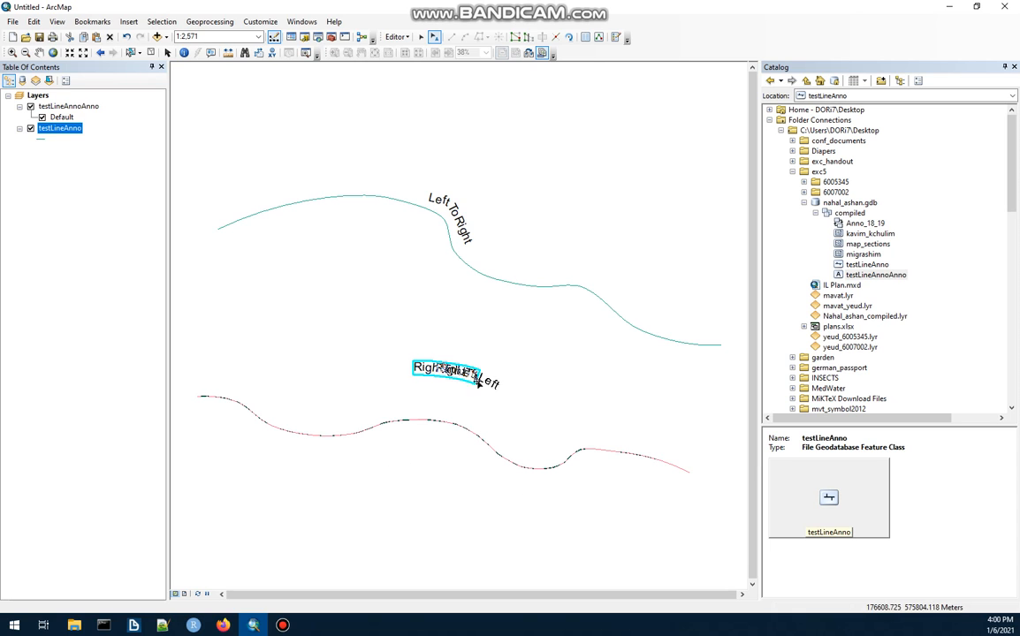
pyautogui.moveTo(263, 360); pyautogui.dragTo(418, 366)
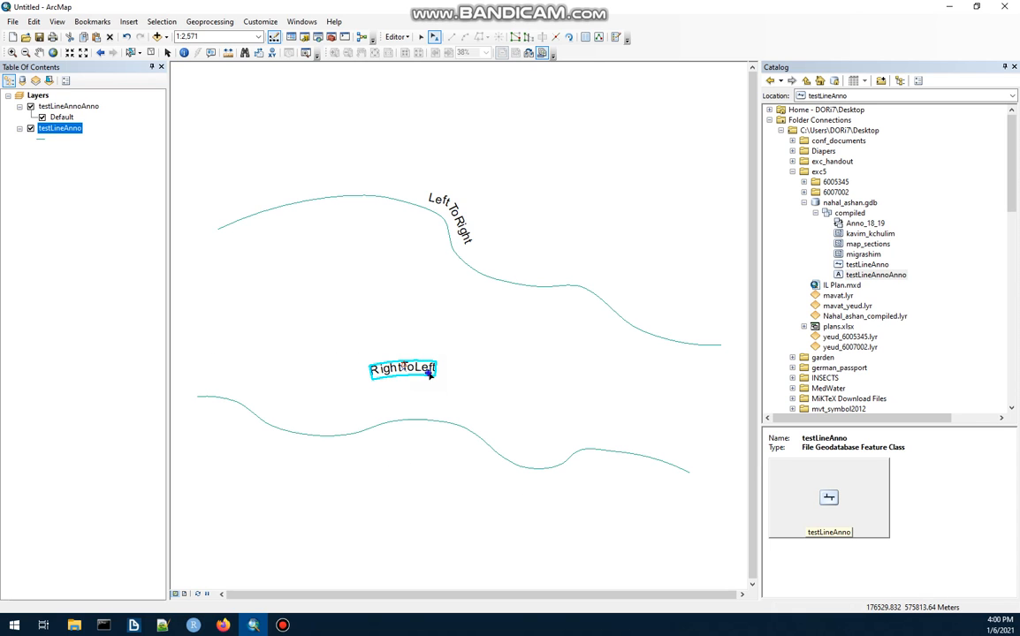
# Step: Constrain the RightToLeft annotation's placement to the left side in the Follow Feature Options
pyautogui.rightClick(428, 372)
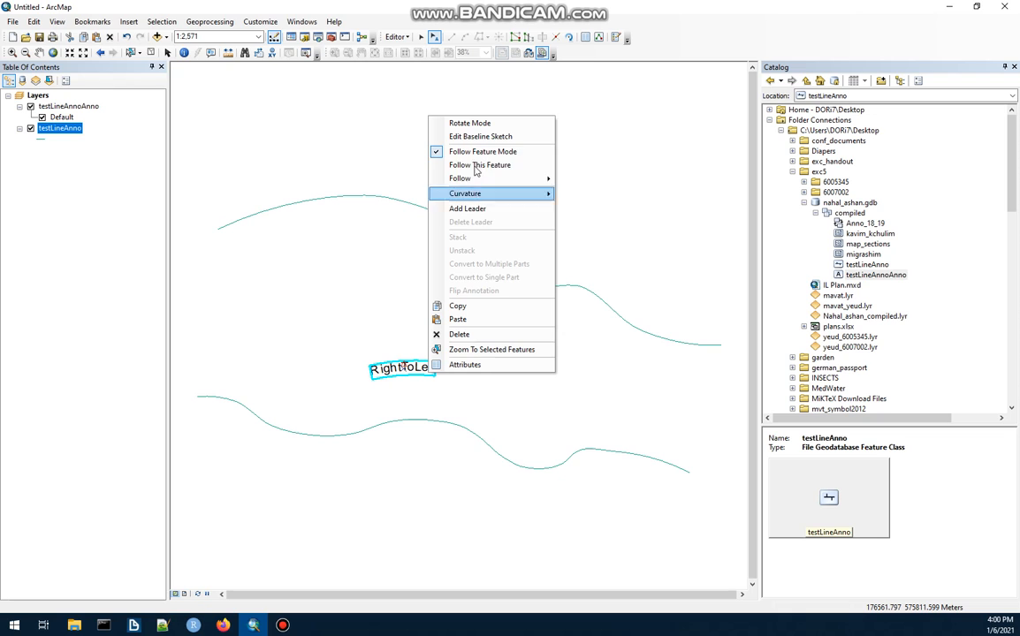
pyautogui.moveTo(481, 180)
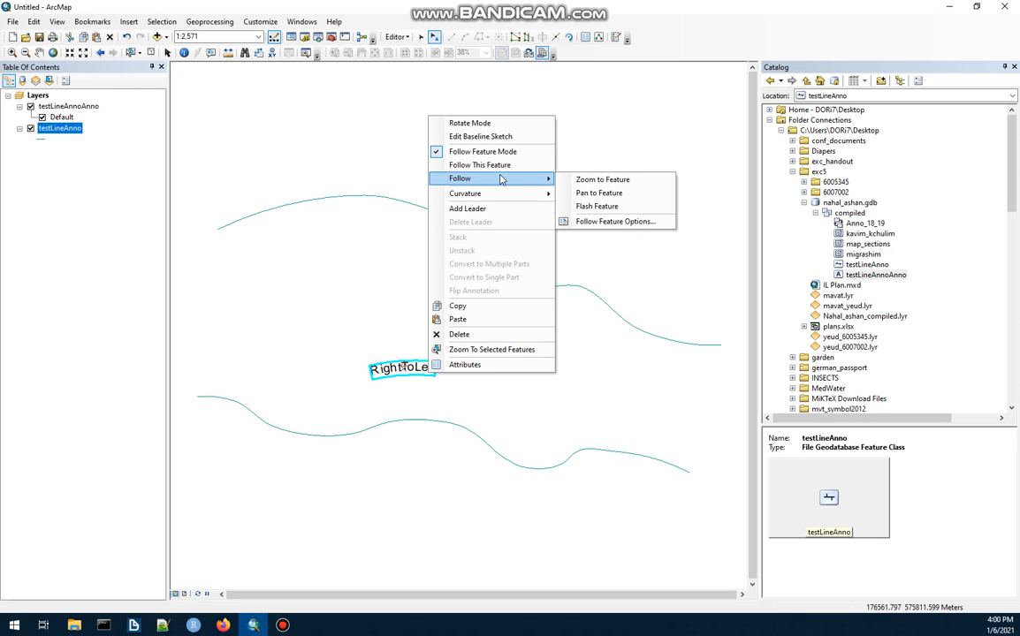
pyautogui.moveTo(553, 178)
pyautogui.click(583, 220)
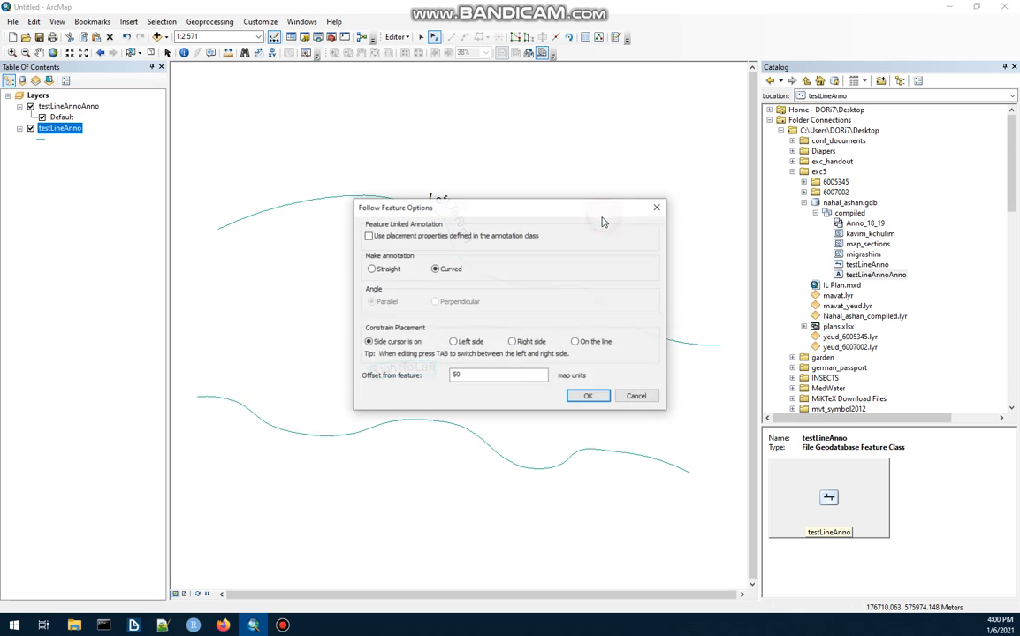
pyautogui.click(454, 341)
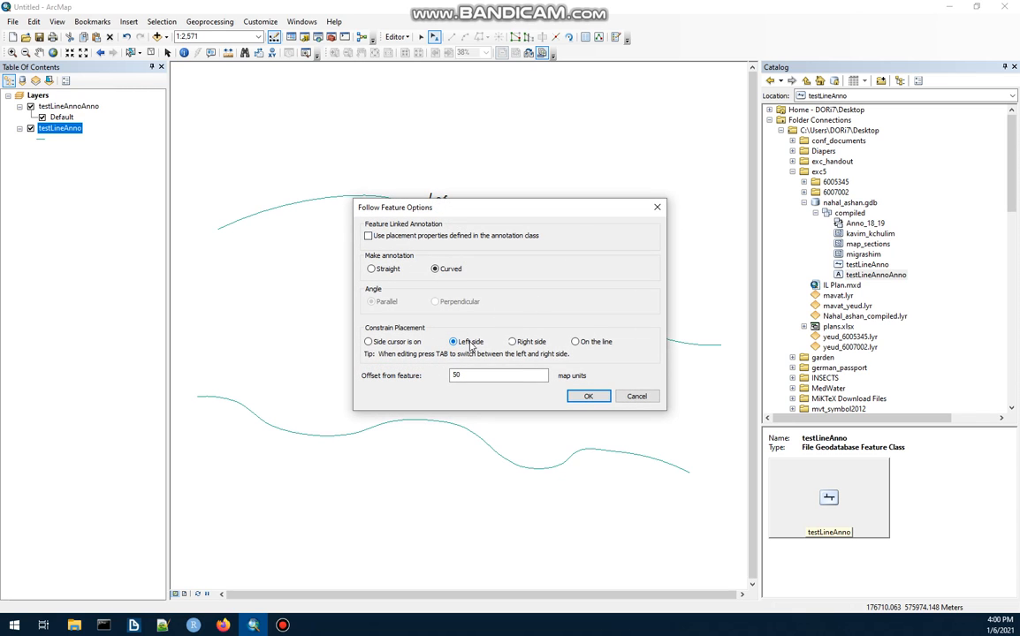
pyautogui.click(588, 396)
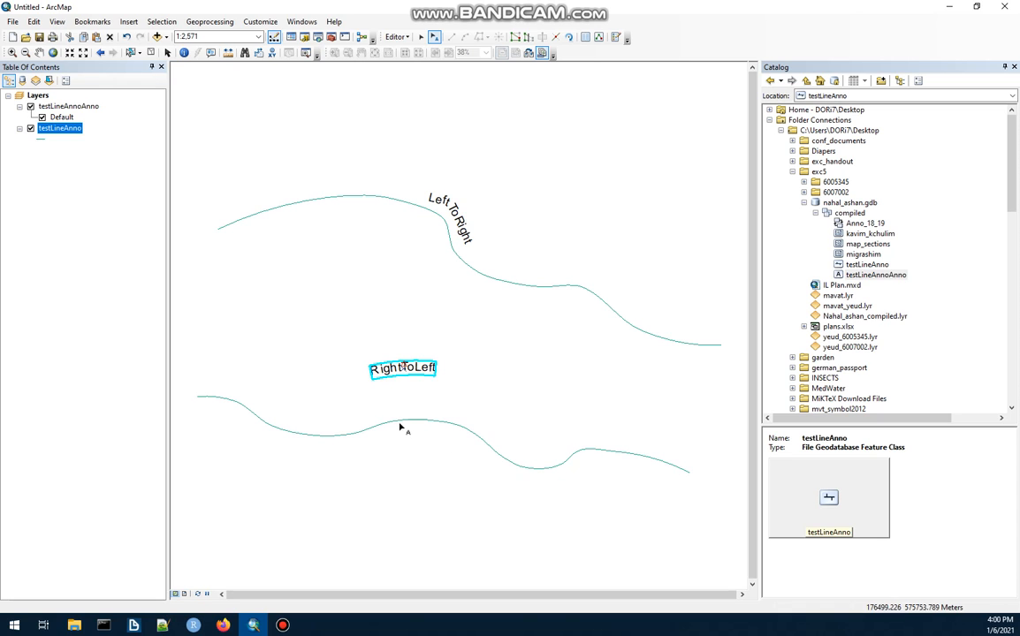
# Step: Slide the RightToLeft annotation along both sides of the lower line, ending above the line's right-hand dip
pyautogui.moveTo(409, 370); pyautogui.dragTo(367, 396)
pyautogui.moveTo(425, 479)
pyautogui.mouseDown()
pyautogui.moveTo(373, 477)
pyautogui.moveTo(207, 437)
pyautogui.moveTo(298, 292)
pyautogui.moveTo(578, 444)
pyautogui.moveTo(665, 464)
pyautogui.moveTo(315, 414)
pyautogui.moveTo(531, 415)
pyautogui.moveTo(449, 473)
pyautogui.mouseUp()
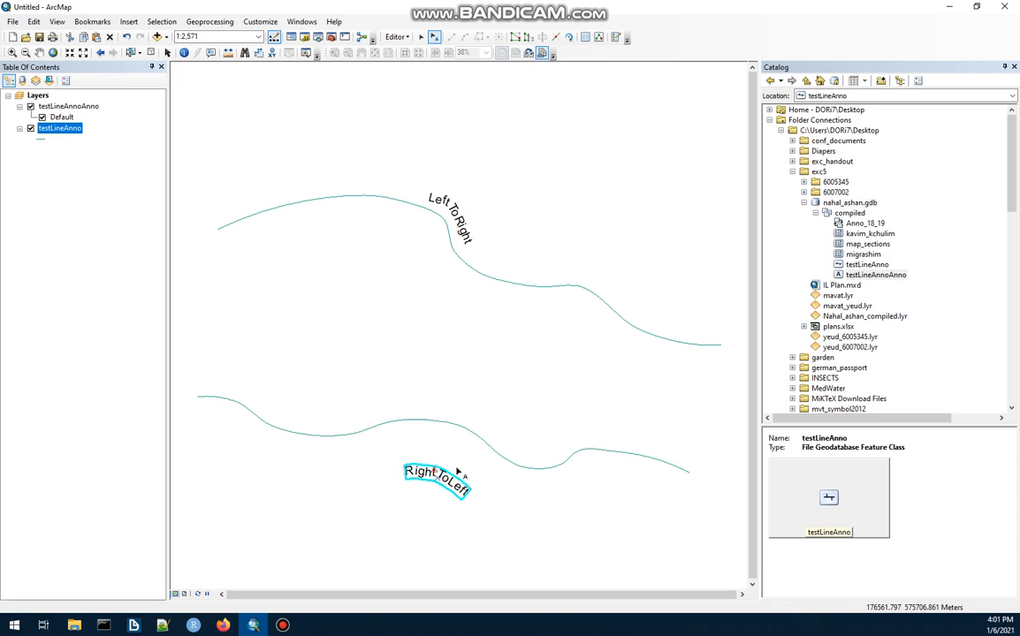
pyautogui.moveTo(460, 490); pyautogui.dragTo(313, 385)
pyautogui.moveTo(319, 485); pyautogui.dragTo(602, 423)
# Step: Set the follow placement constraint to On the line and slide the RightToLeft annotation below the lower line's central crest
pyautogui.rightClick(592, 397)
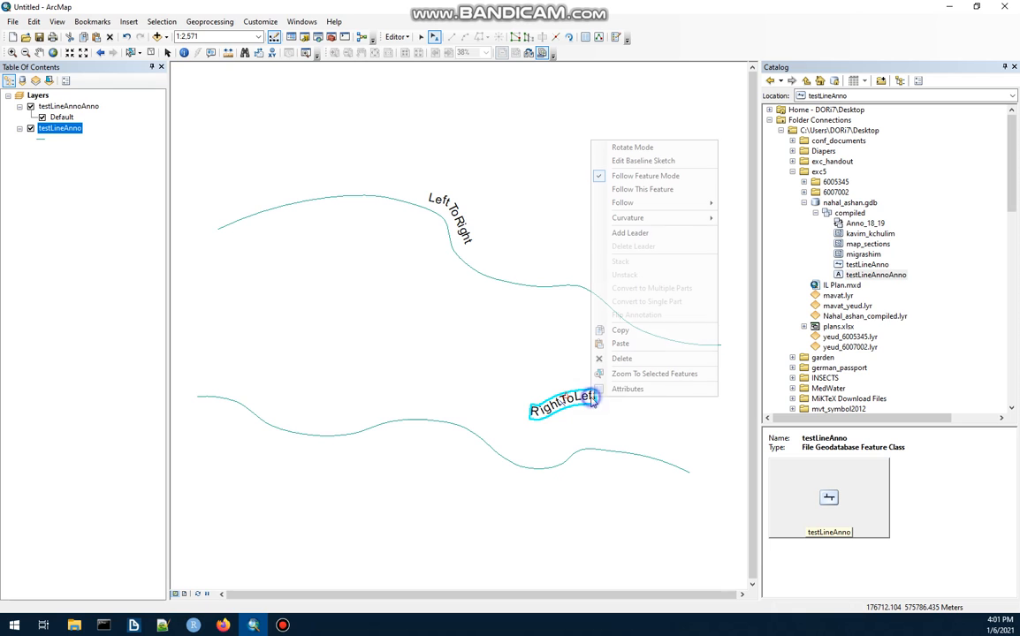
pyautogui.moveTo(654, 202)
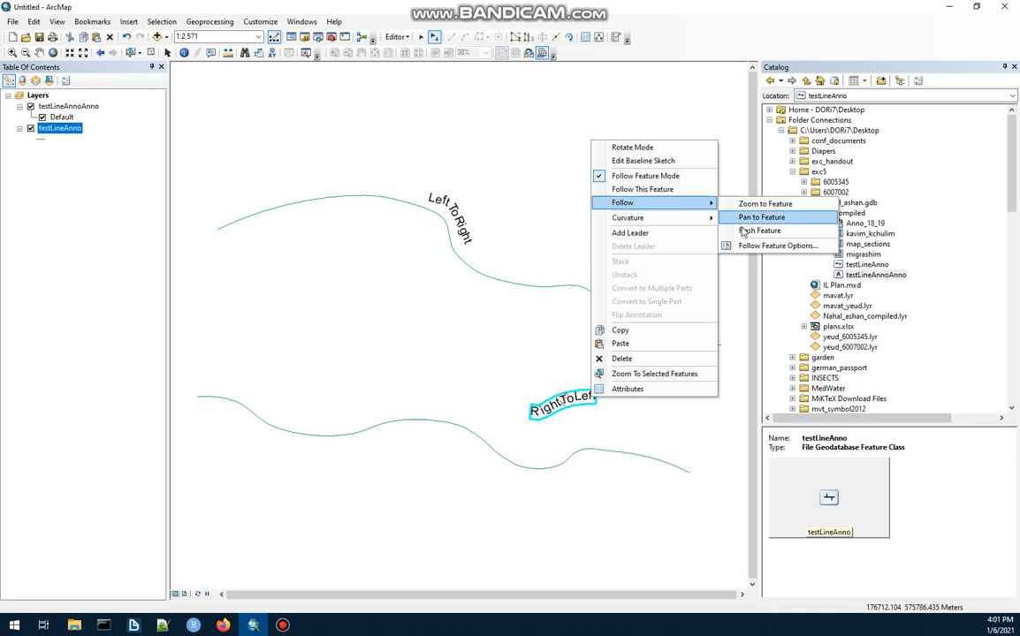
pyautogui.click(758, 247)
pyautogui.click(588, 345)
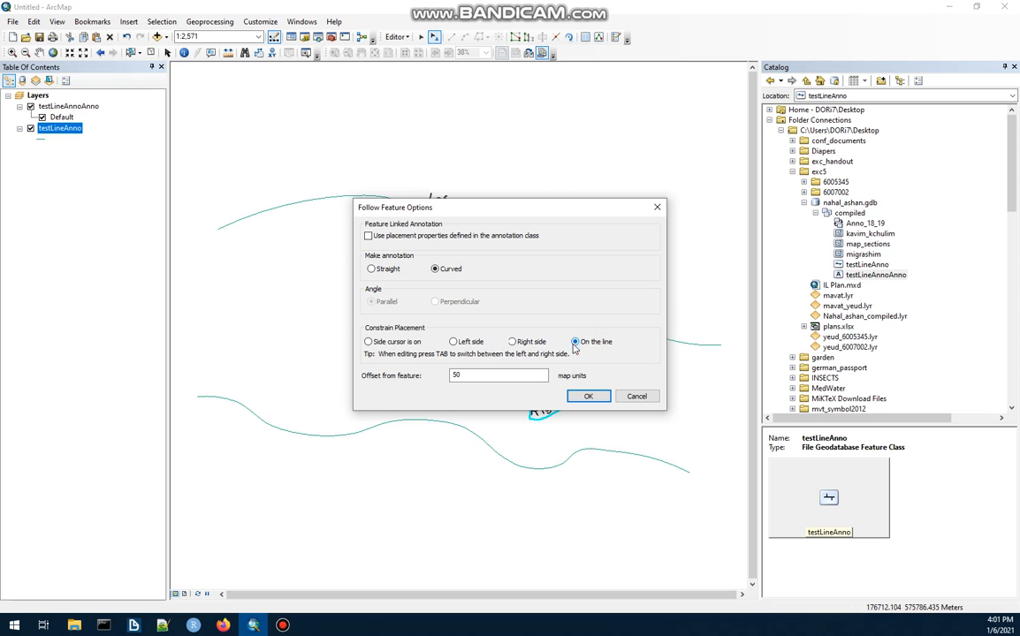
pyautogui.click(591, 398)
pyautogui.moveTo(541, 408); pyautogui.dragTo(437, 406)
pyautogui.moveTo(432, 473)
pyautogui.mouseDown()
pyautogui.moveTo(358, 477)
pyautogui.moveTo(426, 466)
pyautogui.mouseUp()
# Step: Set the offset from the feature to 10 map units and slide RightToLeft beneath the lower line's descending stretch
pyautogui.rightClick(425, 467)
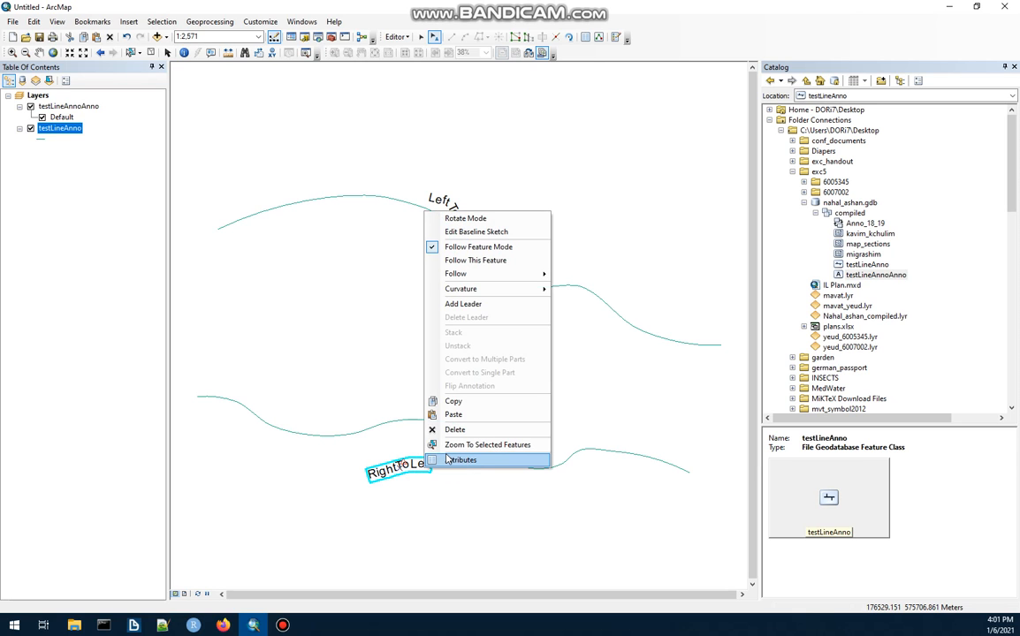
pyautogui.moveTo(530, 274)
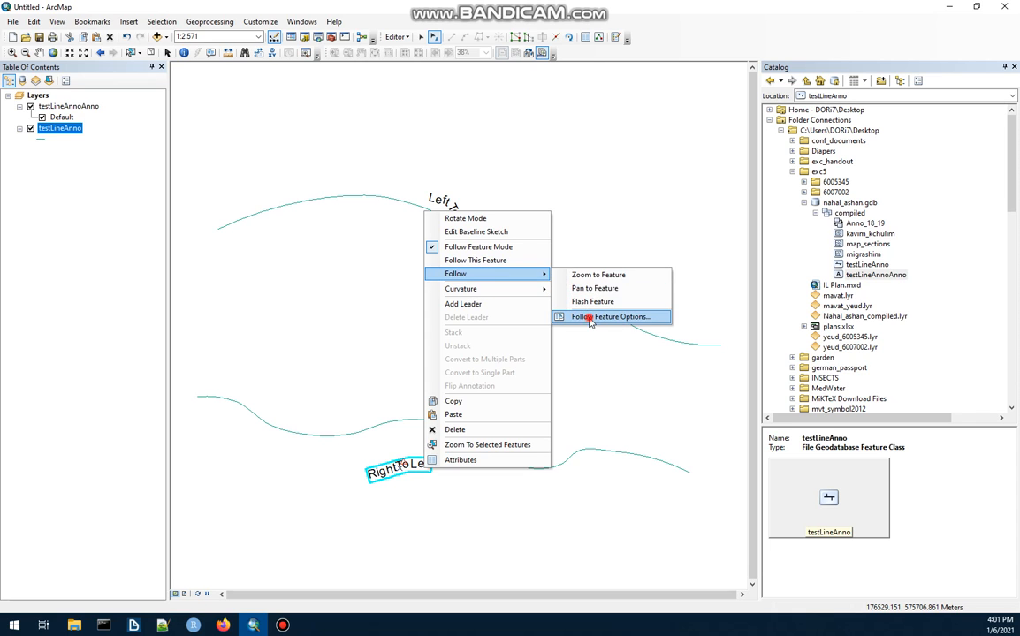
pyautogui.click(584, 316)
pyautogui.click(462, 378)
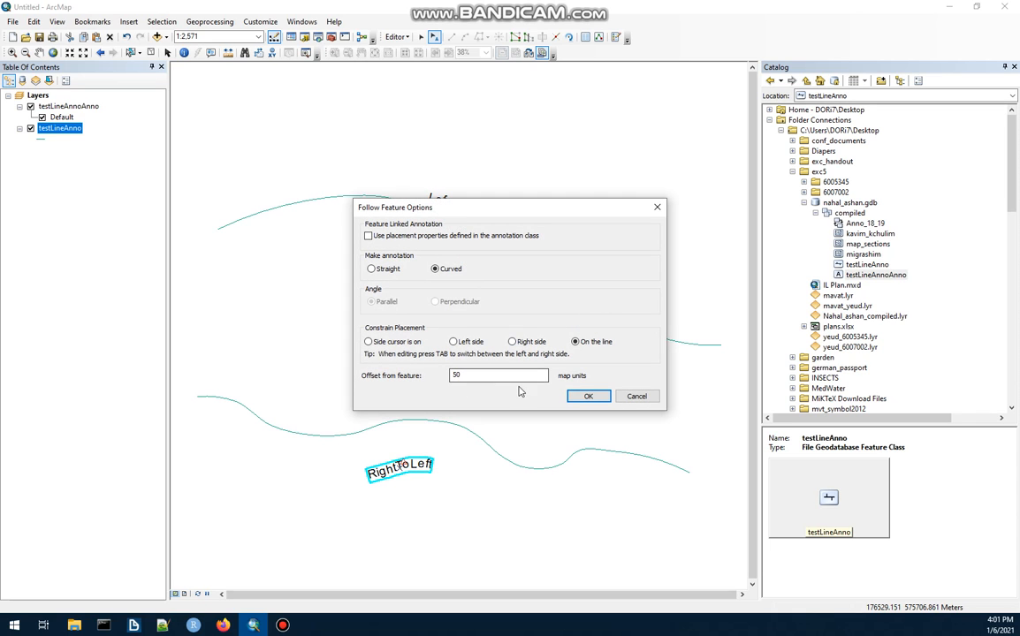
pyautogui.doubleClick(506, 376)
pyautogui.write('10')
pyautogui.click(585, 396)
pyautogui.moveTo(416, 460)
pyautogui.mouseDown()
pyautogui.moveTo(376, 450)
pyautogui.moveTo(482, 433)
pyautogui.moveTo(553, 455)
pyautogui.moveTo(603, 440)
pyautogui.moveTo(583, 416)
pyautogui.moveTo(640, 451)
pyautogui.moveTo(574, 464)
pyautogui.moveTo(493, 449)
pyautogui.mouseUp()
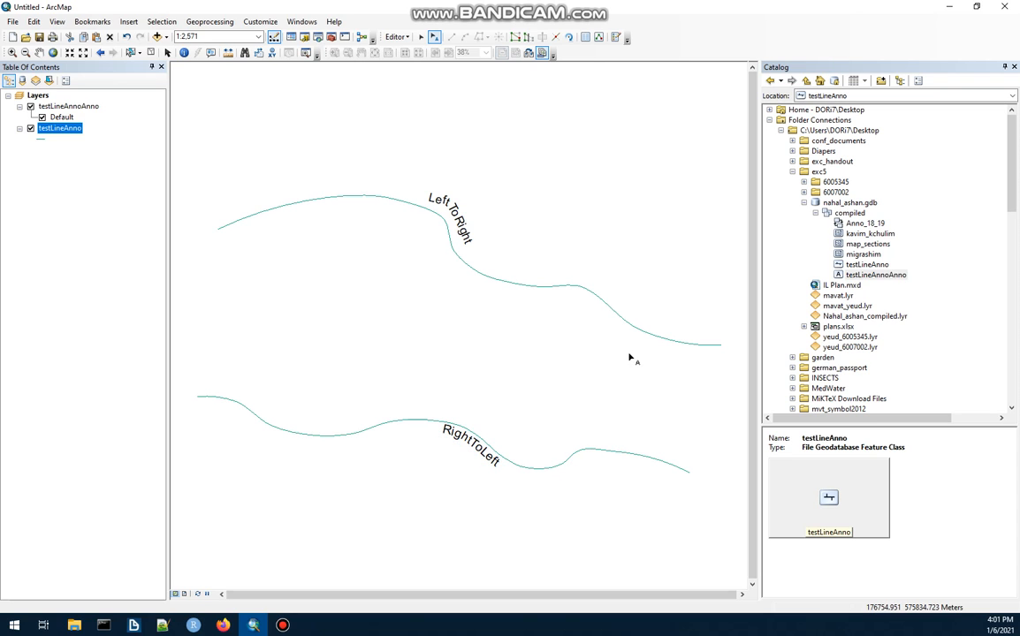
# Step: Slide the RightToLeft annotation along the lower line until it curves beneath the line's right-hand dip
pyautogui.click(452, 206)
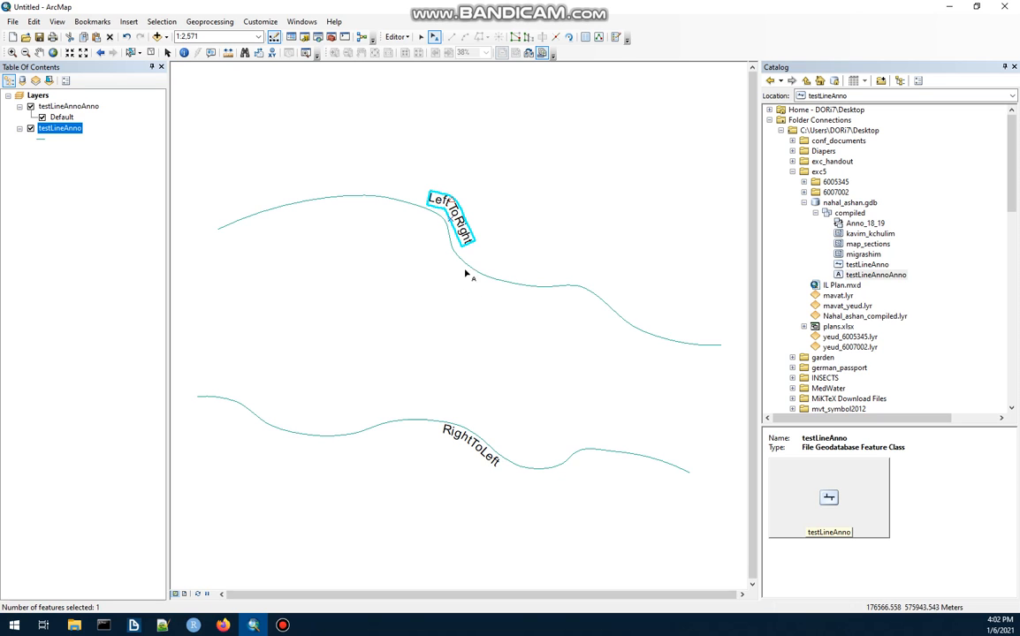
pyautogui.moveTo(488, 446)
pyautogui.mouseDown()
pyautogui.moveTo(476, 394)
pyautogui.moveTo(448, 440)
pyautogui.moveTo(387, 428)
pyautogui.moveTo(550, 468)
pyautogui.mouseUp()
pyautogui.click(447, 221)
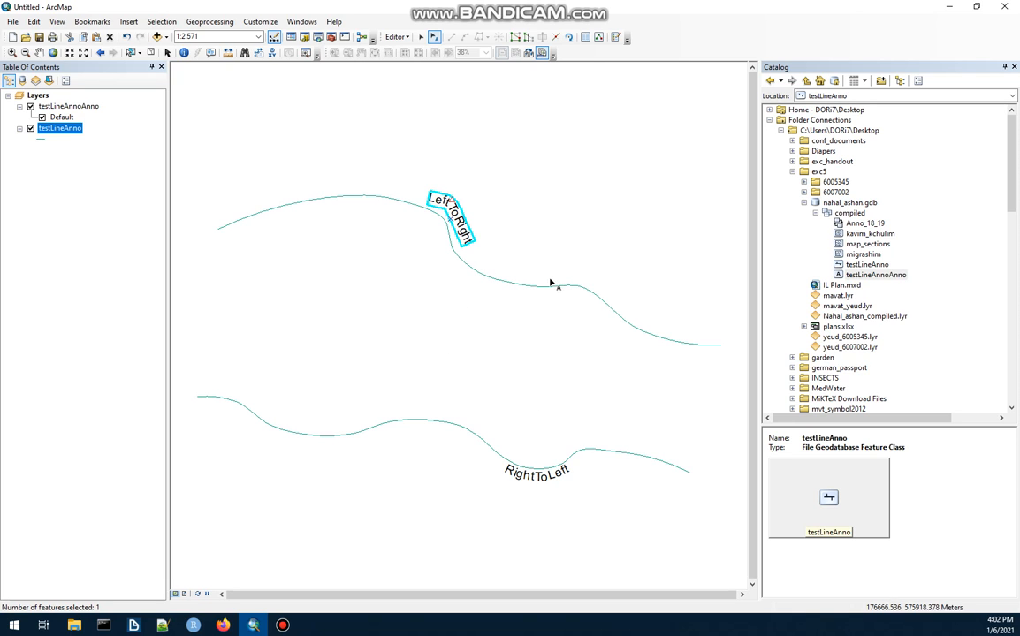
pyautogui.click(561, 476)
pyautogui.click(559, 475)
pyautogui.moveTo(559, 475)
pyautogui.mouseDown()
pyautogui.moveTo(587, 464)
pyautogui.moveTo(528, 466)
pyautogui.mouseUp()
# Step: Delete the vertex near the start of the text from the LeftToRight annotation's baseline sketch and finish the sketch
pyautogui.click(454, 209)
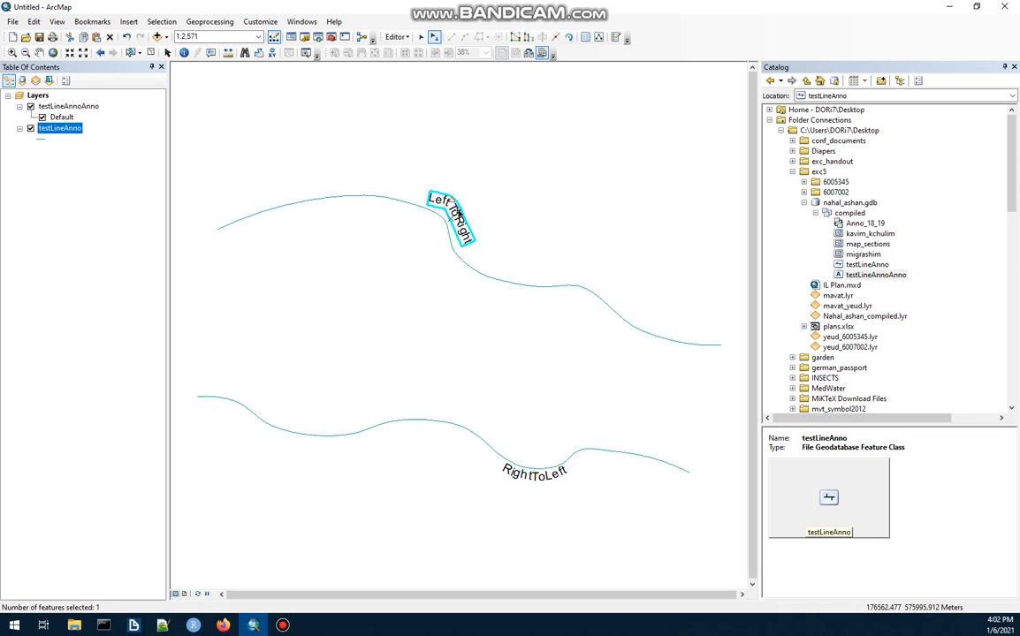
pyautogui.rightClick(458, 213)
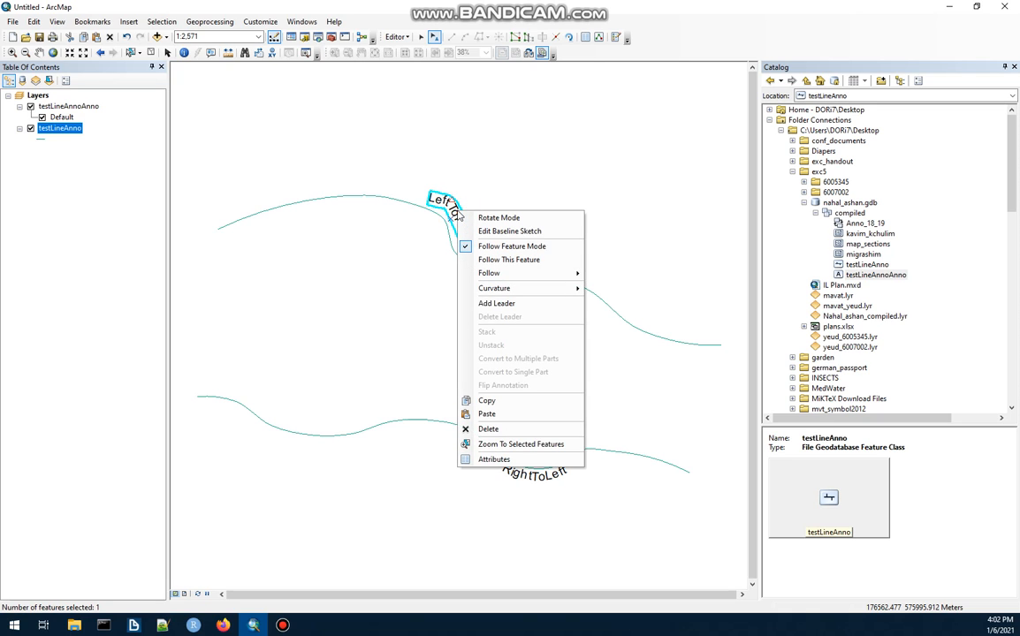
pyautogui.click(528, 231)
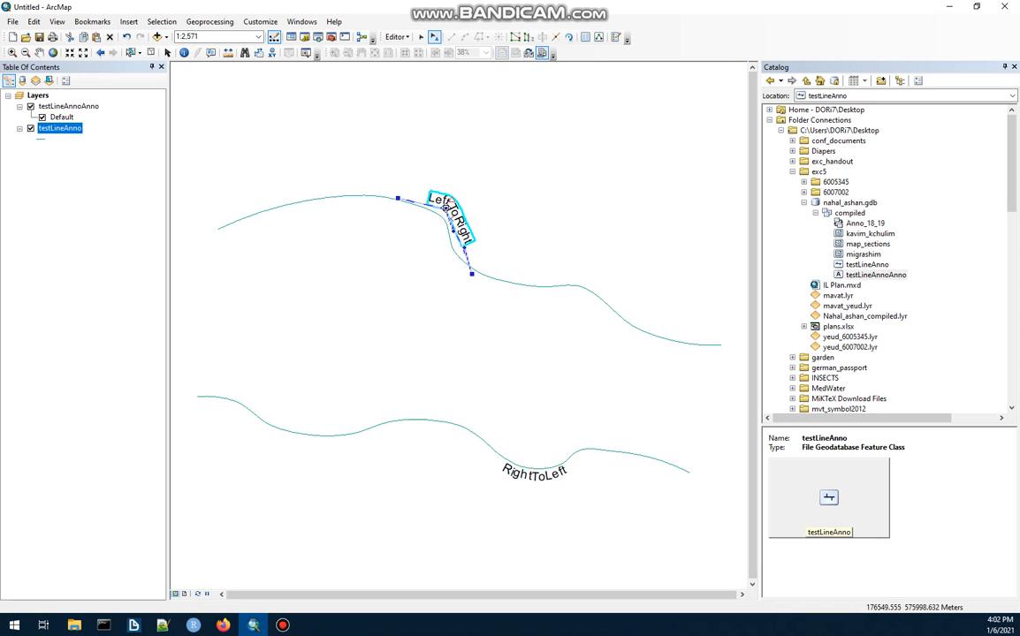
pyautogui.rightClick(444, 208)
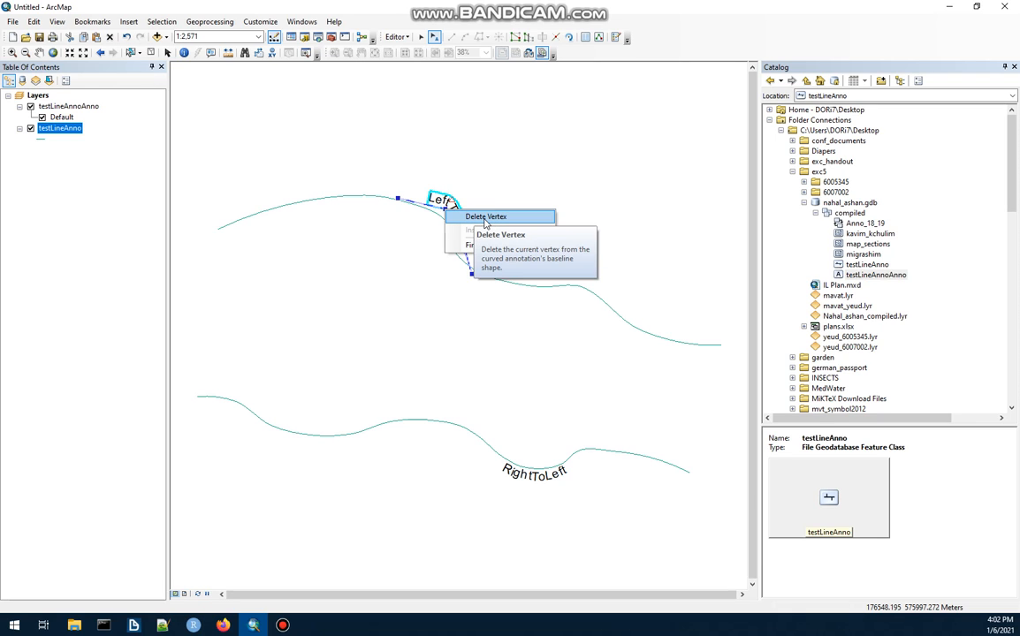
pyautogui.click(483, 220)
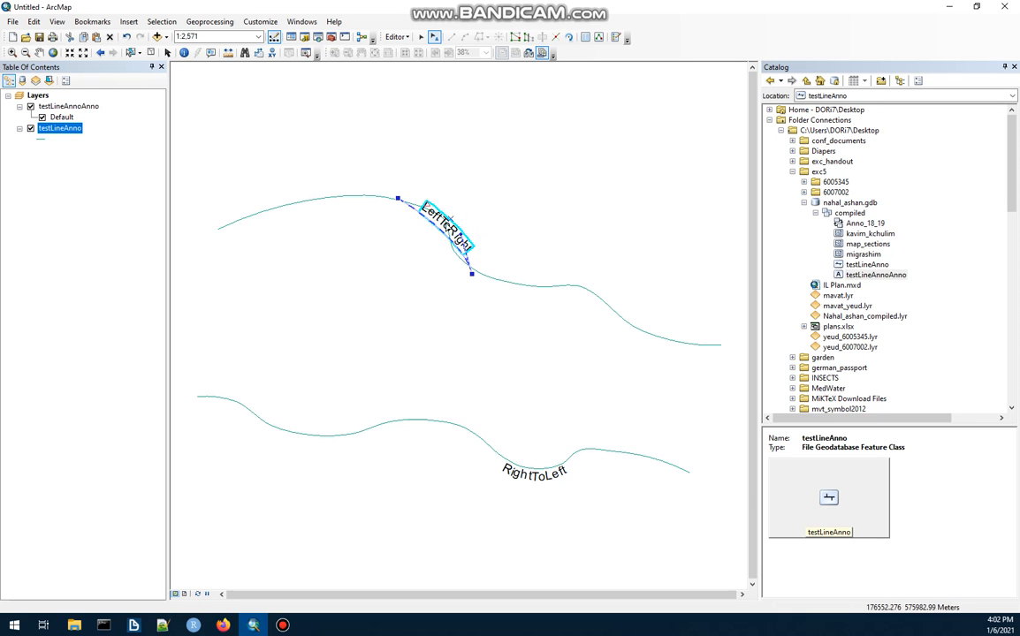
pyautogui.click(411, 247)
pyautogui.click(455, 167)
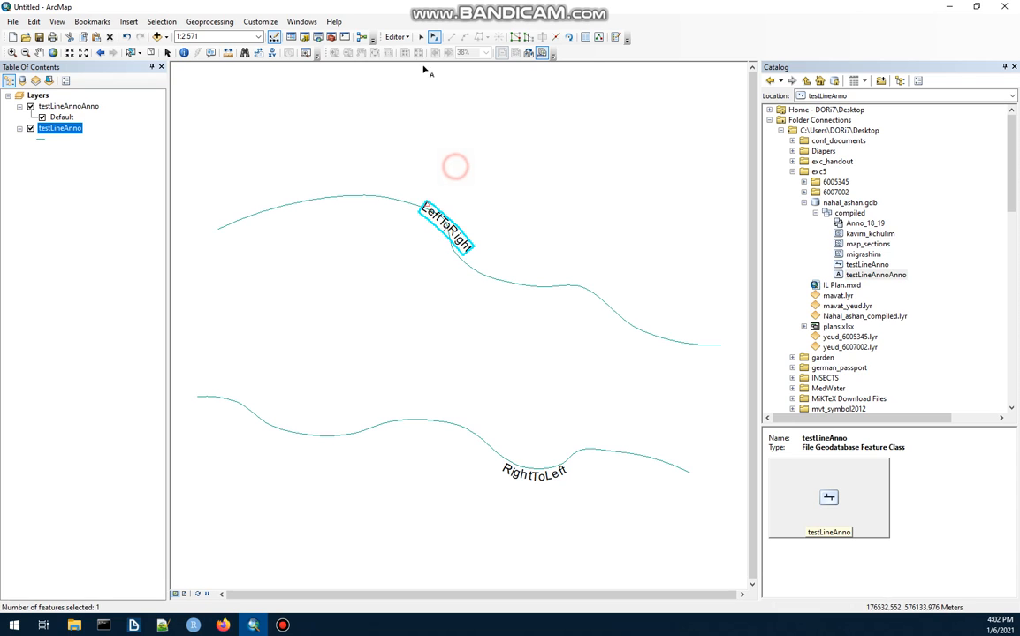
# Step: Turn off Follow Feature Mode for the LeftToRight annotation and move it freely into the open area between the two lines
pyautogui.click(421, 37)
pyautogui.click(434, 37)
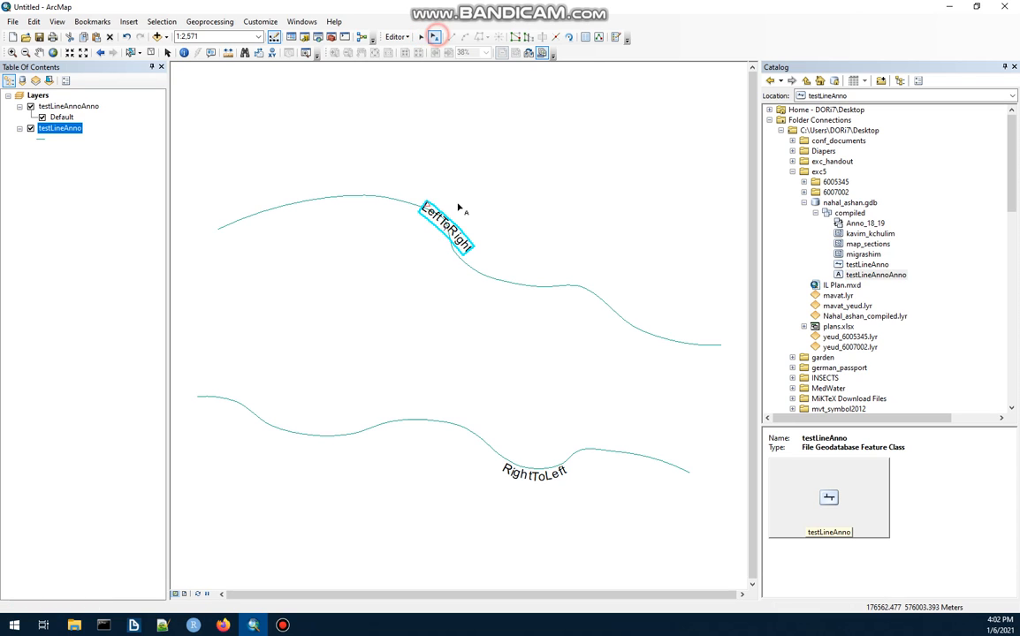
pyautogui.moveTo(452, 238); pyautogui.dragTo(417, 265)
pyautogui.rightClick(470, 281)
pyautogui.click(503, 315)
pyautogui.moveTo(481, 270)
pyautogui.mouseDown()
pyautogui.moveTo(346, 351)
pyautogui.moveTo(350, 303)
pyautogui.mouseUp()
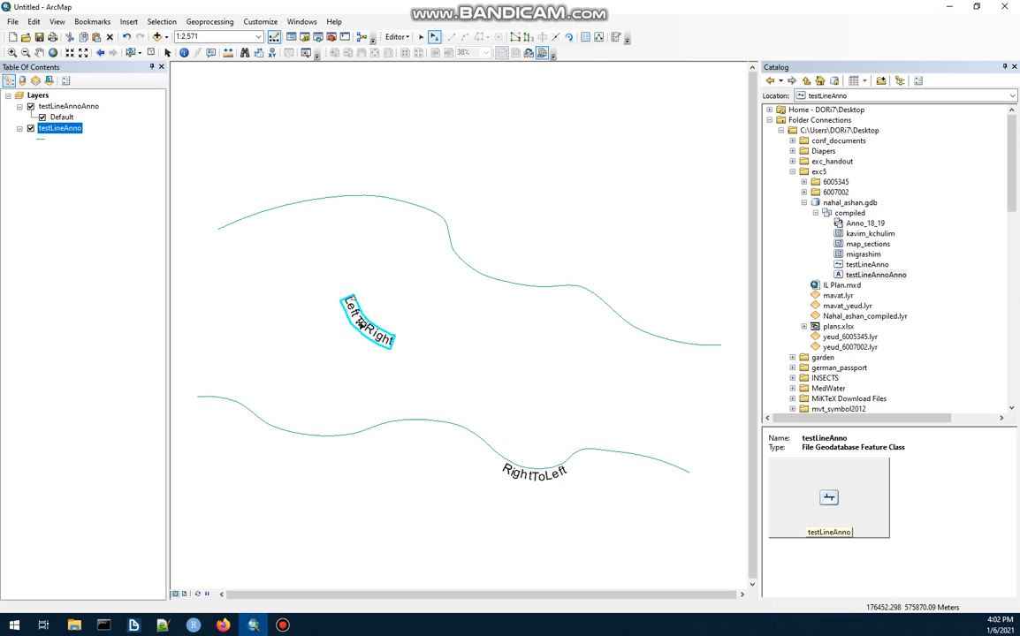
# Step: Rotate the LeftToRight annotation counterclockwise until it sits roughly level, leave Rotate Mode and shift it slightly up and left
pyautogui.rightClick(380, 332)
pyautogui.click(410, 339)
pyautogui.moveTo(341, 302)
pyautogui.mouseDown()
pyautogui.moveTo(332, 327)
pyautogui.moveTo(405, 353)
pyautogui.mouseUp()
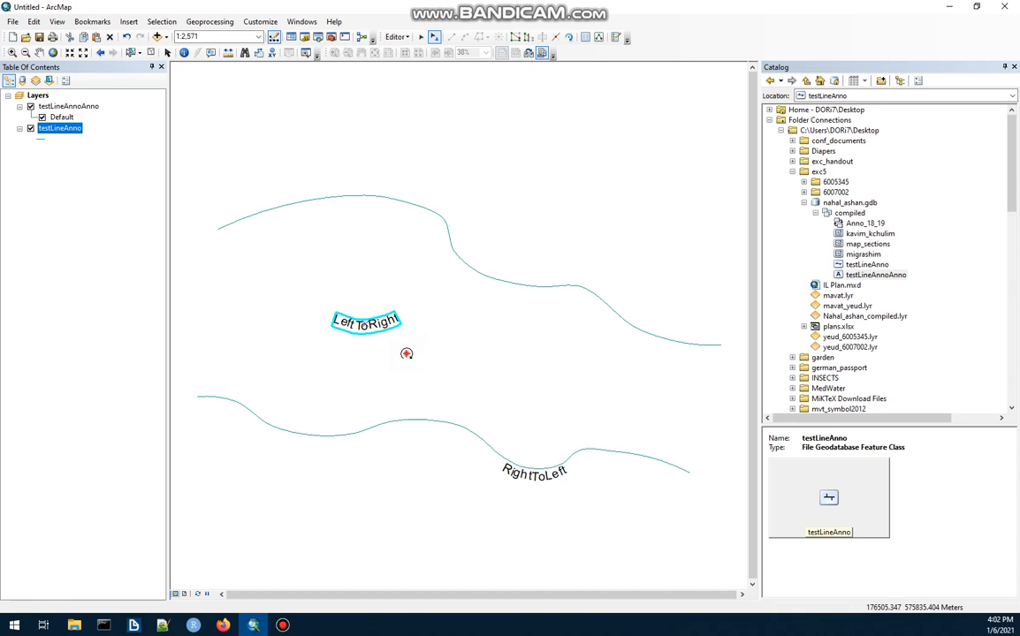
pyautogui.rightClick(388, 325)
pyautogui.click(409, 332)
pyautogui.moveTo(387, 325); pyautogui.dragTo(380, 318)
pyautogui.click(388, 342)
# Step: Enlarge the LeftToRight annotation to about four times its size and place it over the right half of the upper line
pyautogui.click(380, 314)
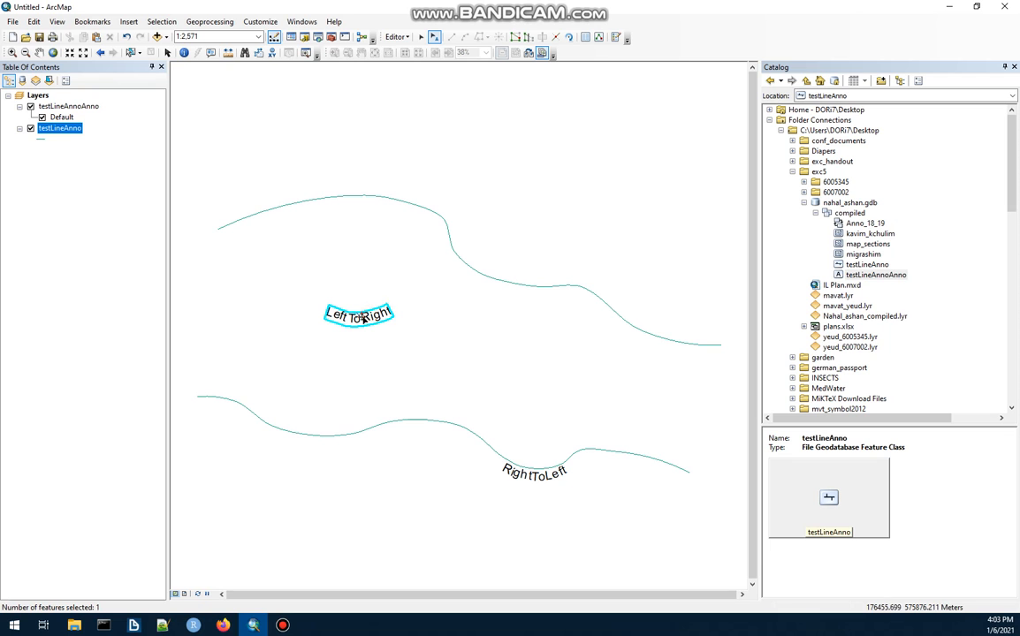
pyautogui.moveTo(361, 313)
pyautogui.mouseDown()
pyautogui.moveTo(369, 276)
pyautogui.moveTo(373, 319)
pyautogui.mouseUp()
pyautogui.moveTo(516, 281)
pyautogui.mouseDown()
pyautogui.moveTo(460, 335)
pyautogui.moveTo(397, 289)
pyautogui.mouseUp()
# Step: Turn off Follow Feature Mode for the enlarged LeftToRight annotation and move it off the upper line into the space between both lines
pyautogui.rightClick(482, 283)
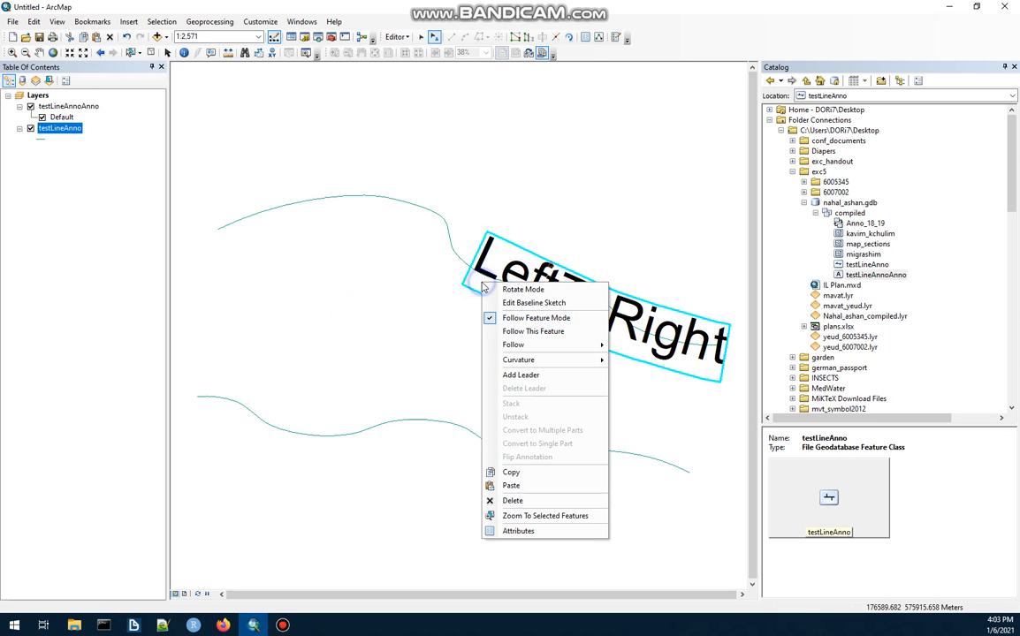
pyautogui.click(515, 322)
pyautogui.moveTo(545, 287)
pyautogui.mouseDown()
pyautogui.moveTo(492, 313)
pyautogui.moveTo(299, 320)
pyautogui.mouseUp()
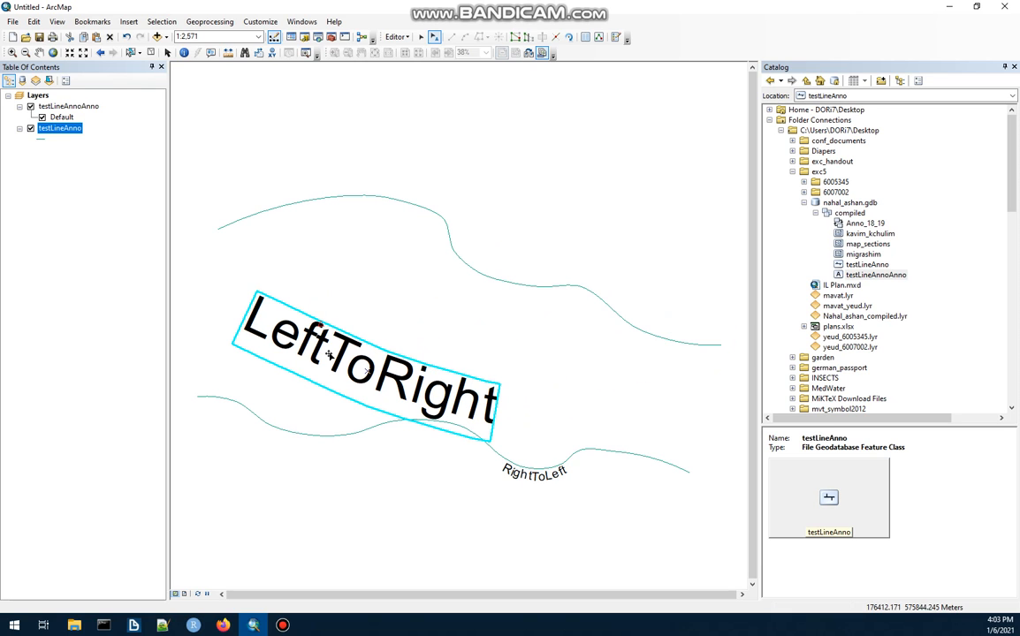
# Step: Rotate the enlarged LeftToRight annotation counterclockwise to nearly horizontal, leave Rotate Mode and reposition it slightly between the lines
pyautogui.rightClick(398, 371)
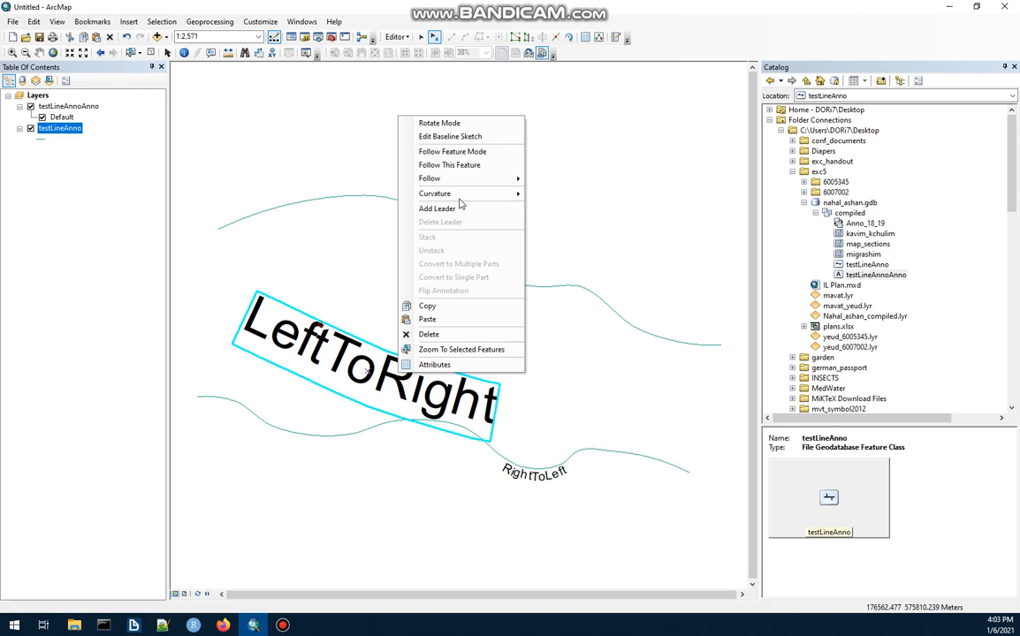
pyautogui.click(433, 122)
pyautogui.click(279, 334)
pyautogui.moveTo(279, 334)
pyautogui.mouseDown()
pyautogui.moveTo(284, 358)
pyautogui.moveTo(318, 314)
pyautogui.mouseUp()
pyautogui.rightClick(351, 356)
pyautogui.click(388, 361)
pyautogui.moveTo(389, 360); pyautogui.dragTo(396, 345)
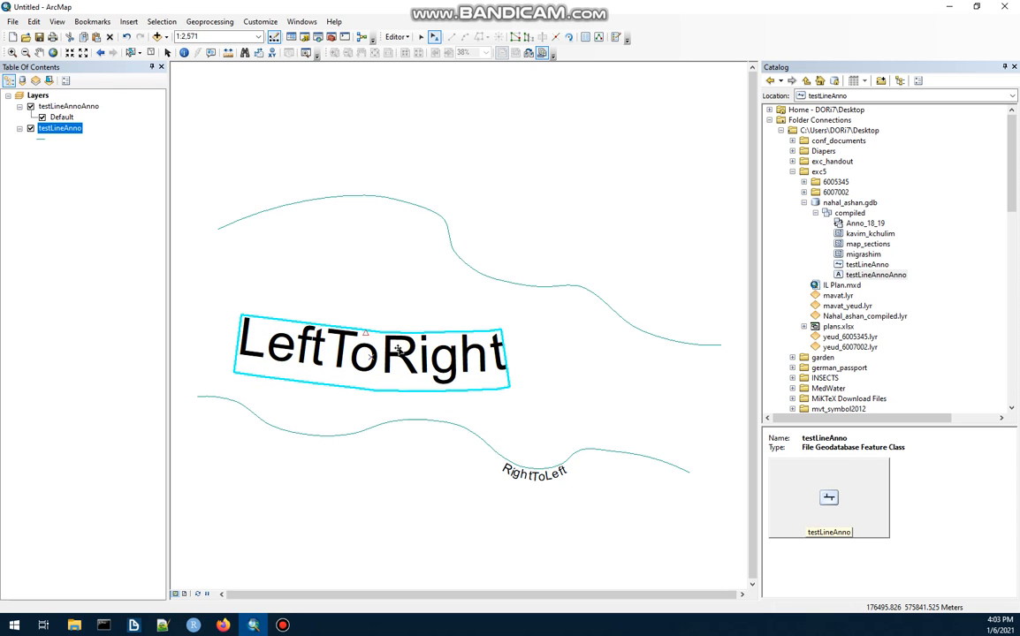
# Step: Edit the LeftToRight baseline sketch by pulling its left curve handles downward and adjusting the handles right of the middle vertex
pyautogui.rightClick(399, 350)
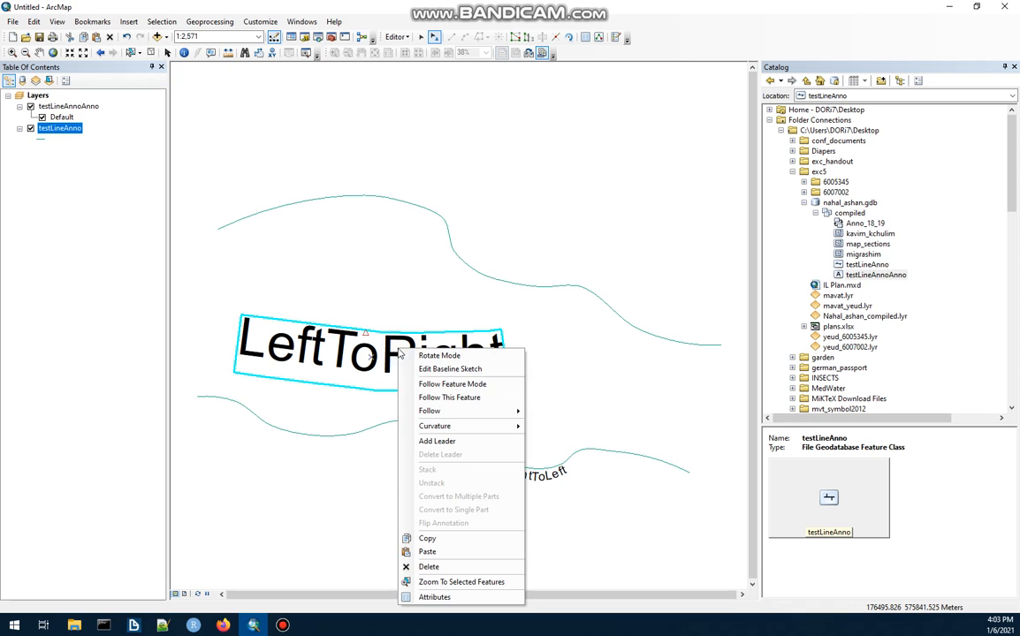
pyautogui.click(446, 368)
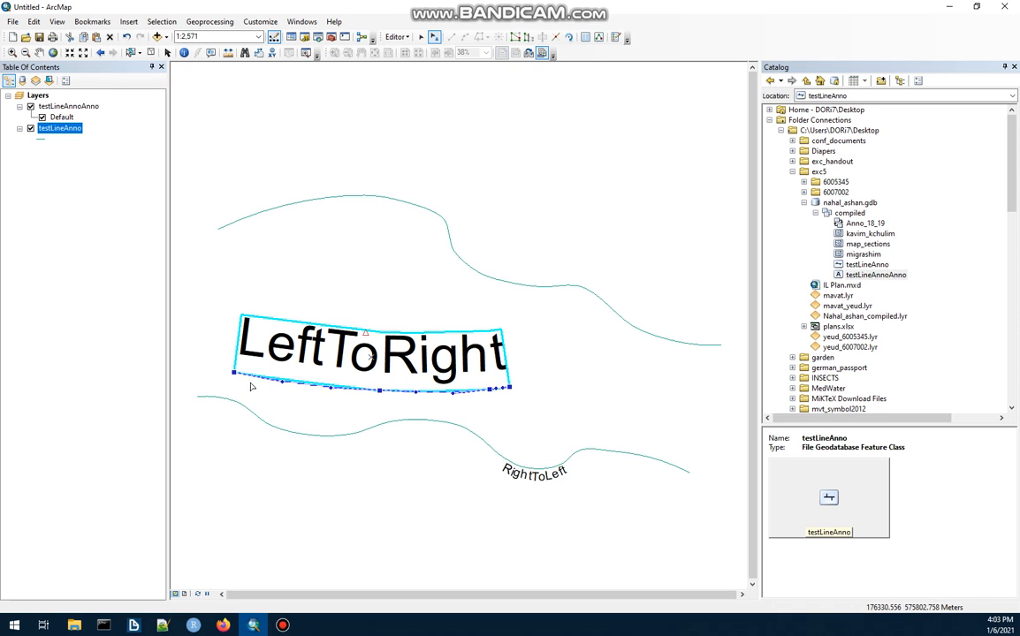
pyautogui.moveTo(284, 382)
pyautogui.mouseDown()
pyautogui.moveTo(263, 401)
pyautogui.moveTo(301, 410)
pyautogui.mouseUp()
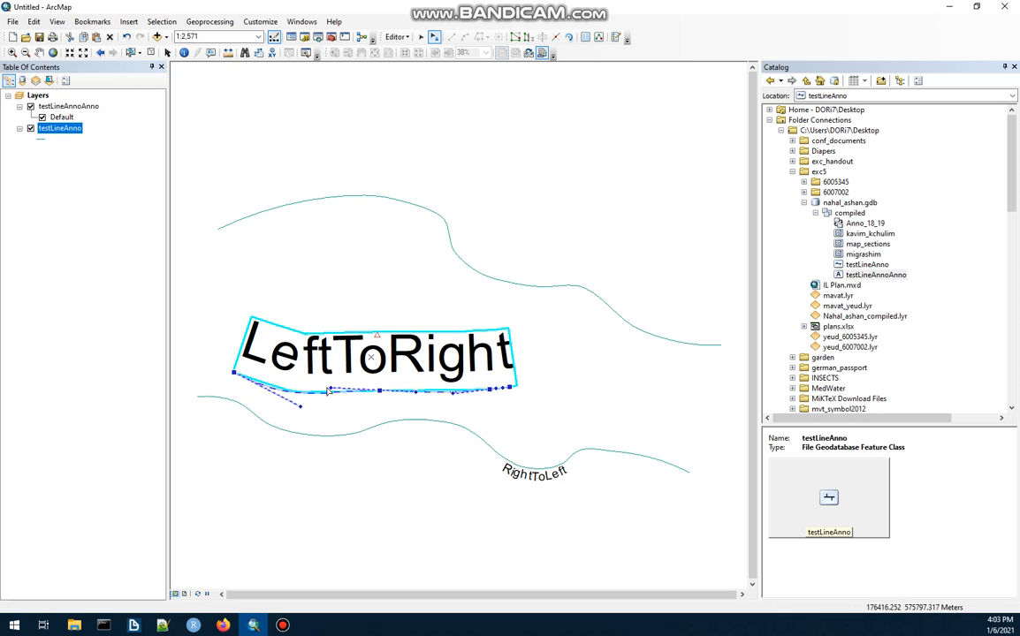
pyautogui.moveTo(329, 390); pyautogui.dragTo(330, 406)
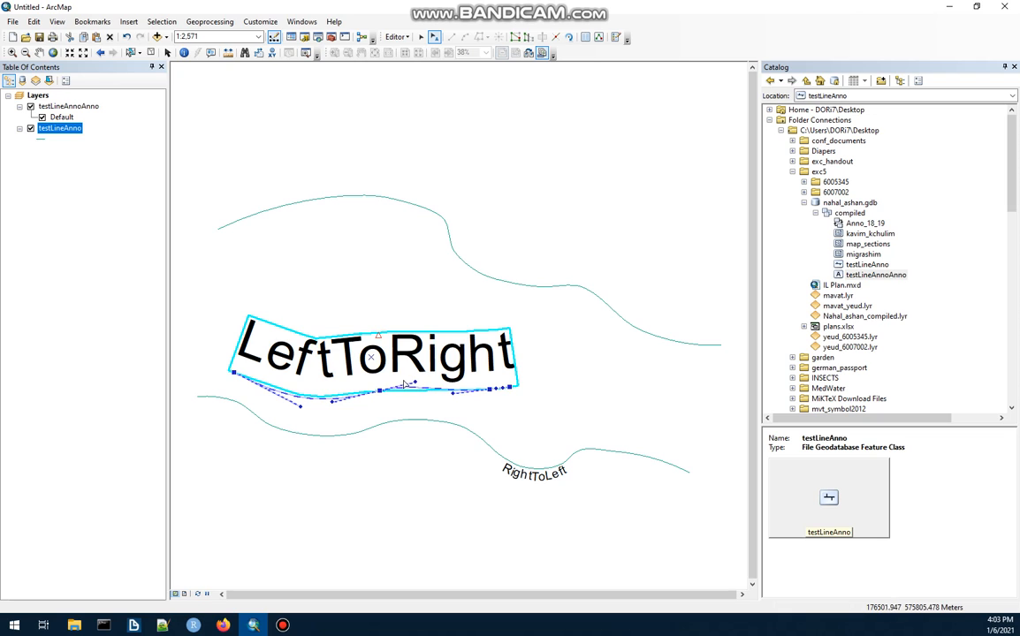
pyautogui.moveTo(415, 384); pyautogui.dragTo(446, 387)
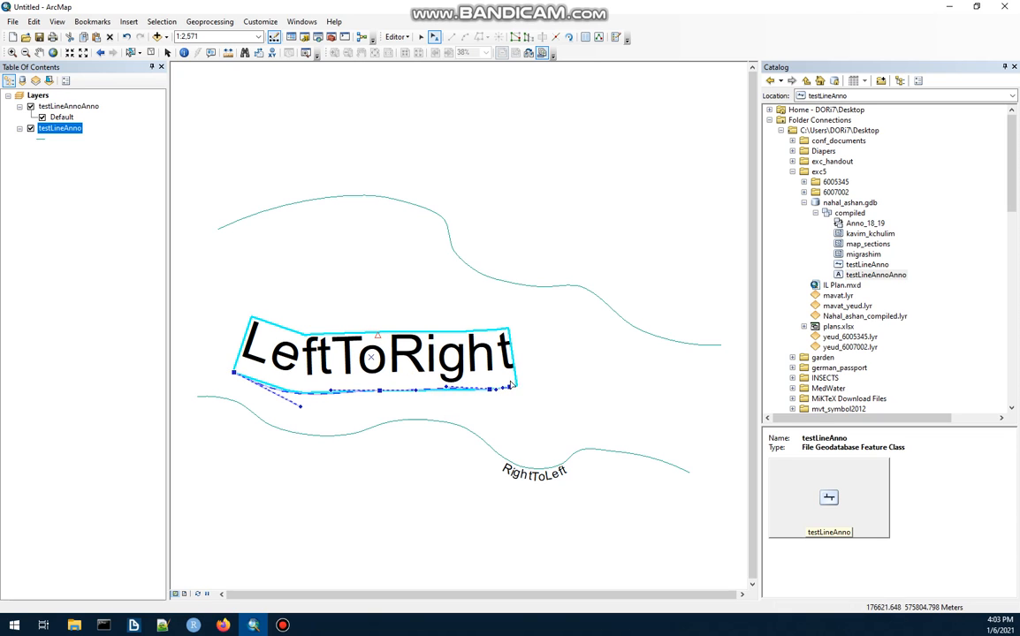
# Step: Raise the right end of the LeftToRight baseline up and outward, and bend its right-hand curve downward with the handles
pyautogui.moveTo(509, 387); pyautogui.dragTo(558, 358)
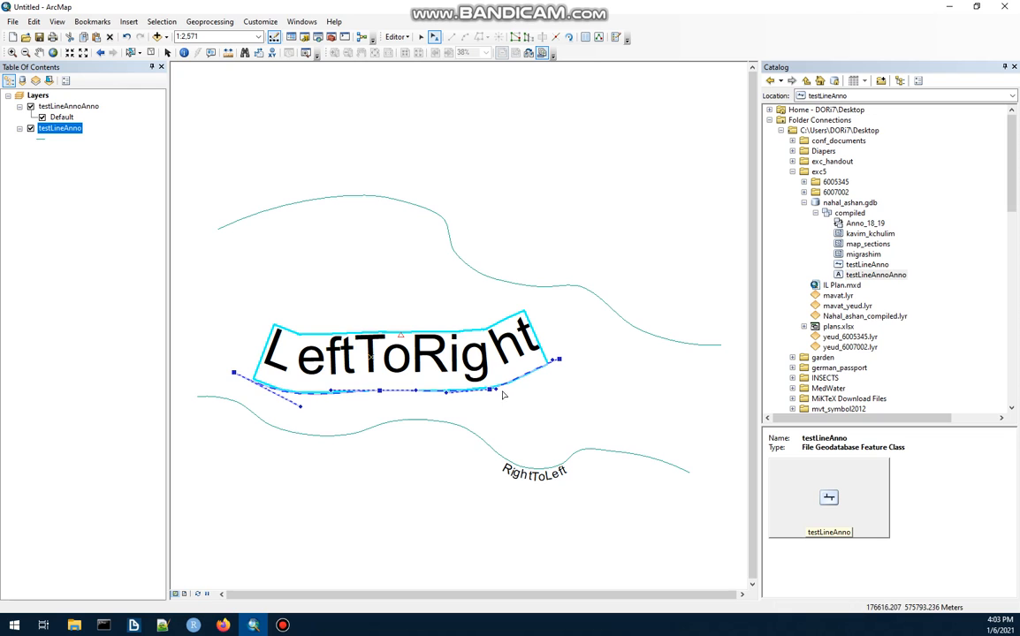
pyautogui.moveTo(496, 390); pyautogui.dragTo(451, 404)
pyautogui.click(448, 407)
# Step: Raise the middle vertex of the LeftToRight baseline so the centre of the text arches upward
pyautogui.moveTo(378, 389); pyautogui.dragTo(381, 384)
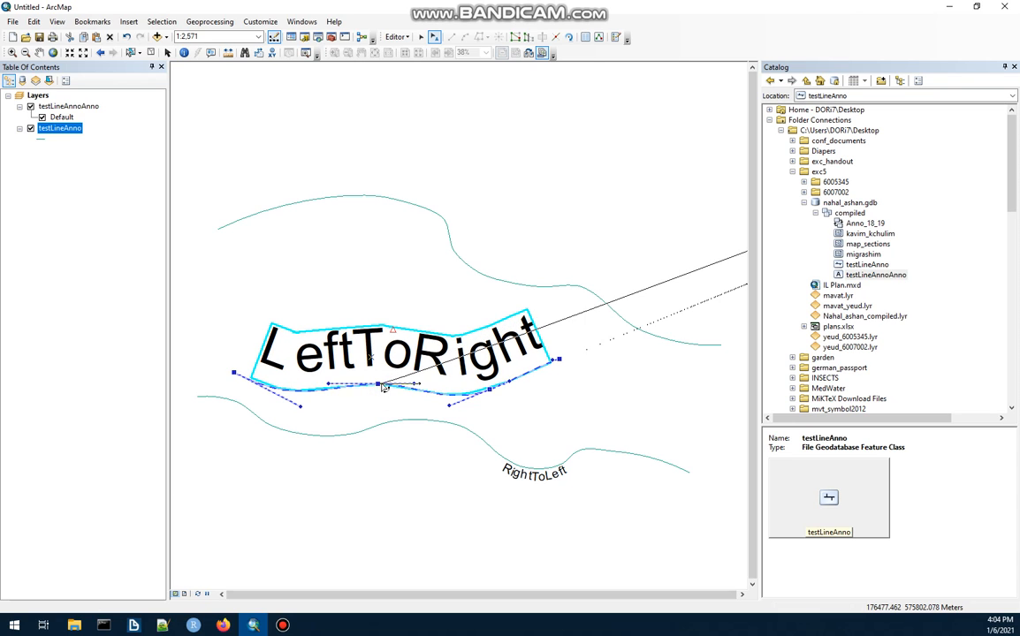
pyautogui.click(126, 36)
pyautogui.moveTo(377, 386); pyautogui.dragTo(379, 372)
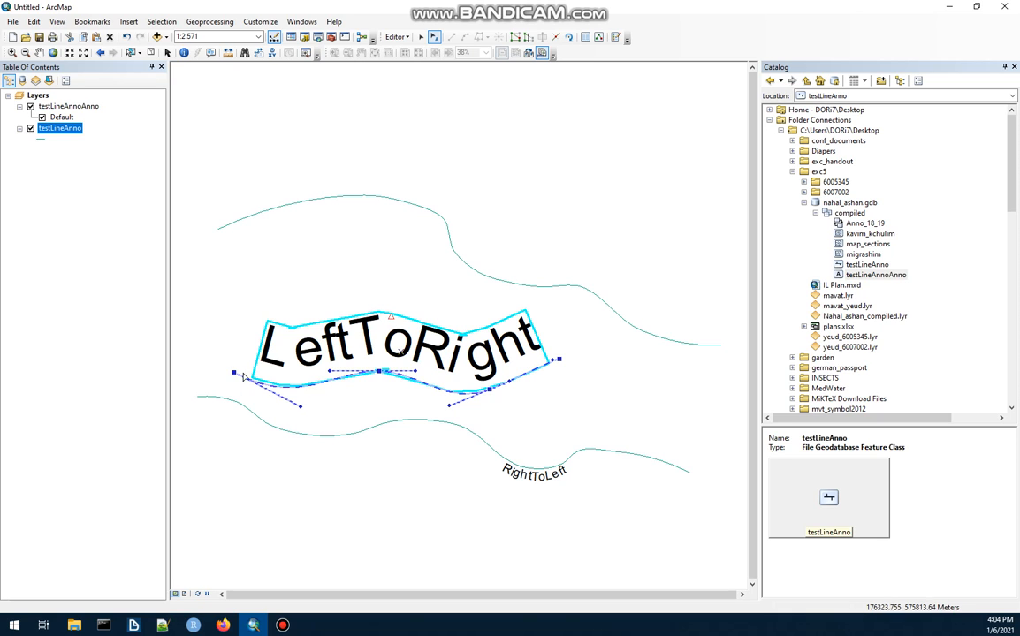
# Step: Adjust the handles left of the baseline's middle vertex to shape a smooth wave, and finish the LeftToRight baseline sketch
pyautogui.moveTo(300, 407); pyautogui.dragTo(297, 412)
pyautogui.moveTo(330, 372); pyautogui.dragTo(331, 386)
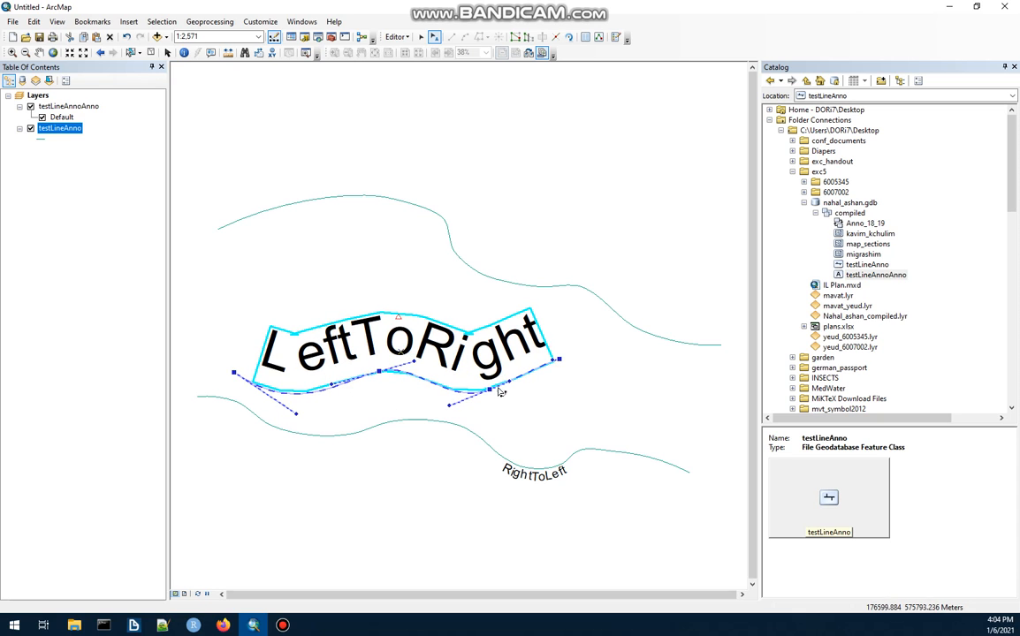
pyautogui.click(437, 286)
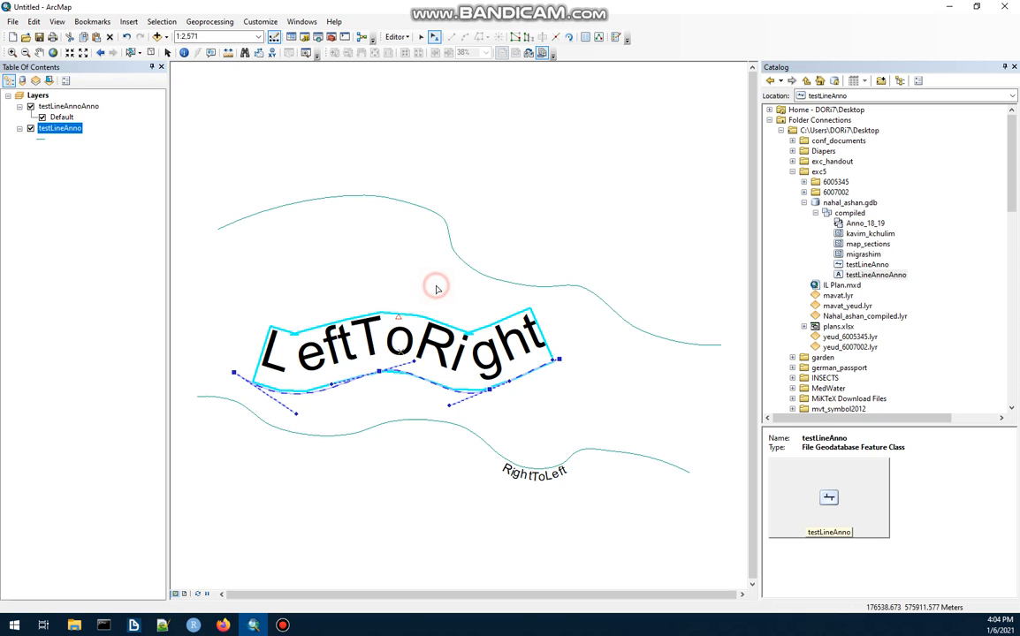
pyautogui.click(406, 35)
pyautogui.click(406, 33)
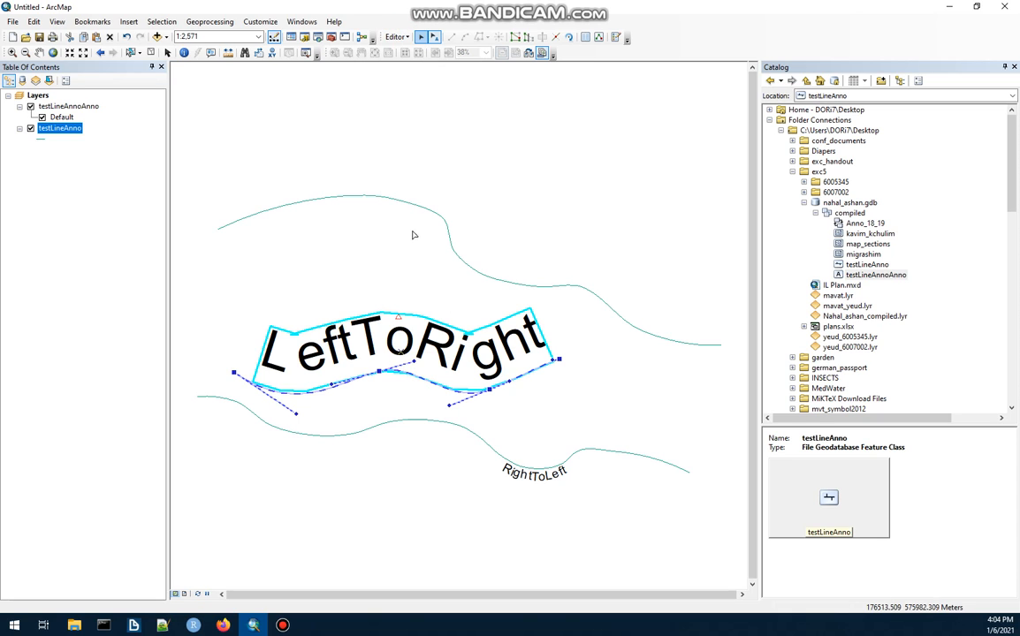
pyautogui.rightClick(430, 353)
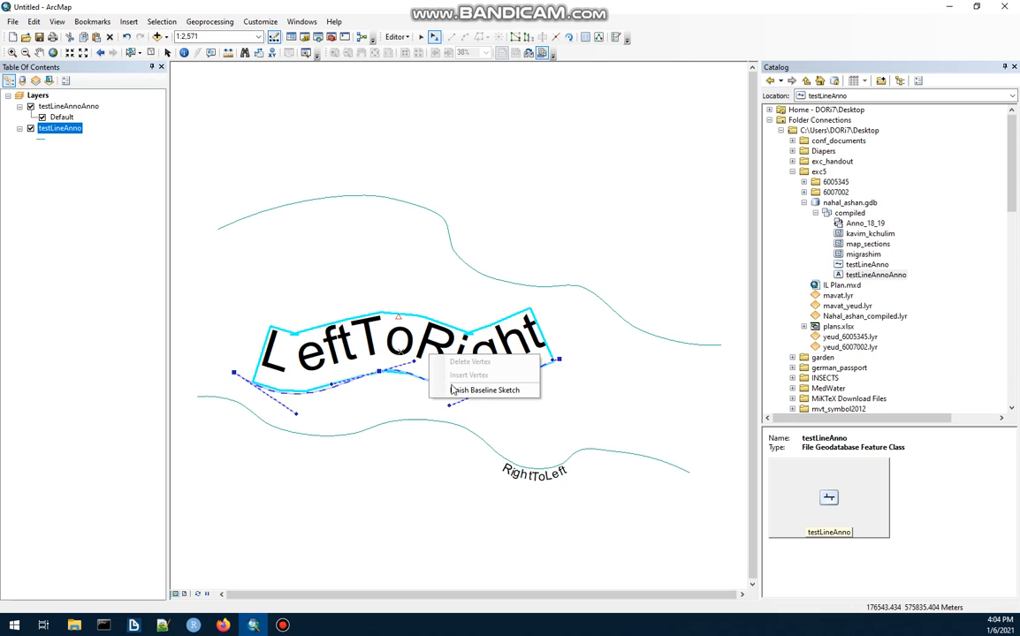
pyautogui.click(456, 390)
# Step: Rotate the wavy LeftToRight annotation clockwise so its right end slopes down toward the lower line
pyautogui.rightClick(436, 356)
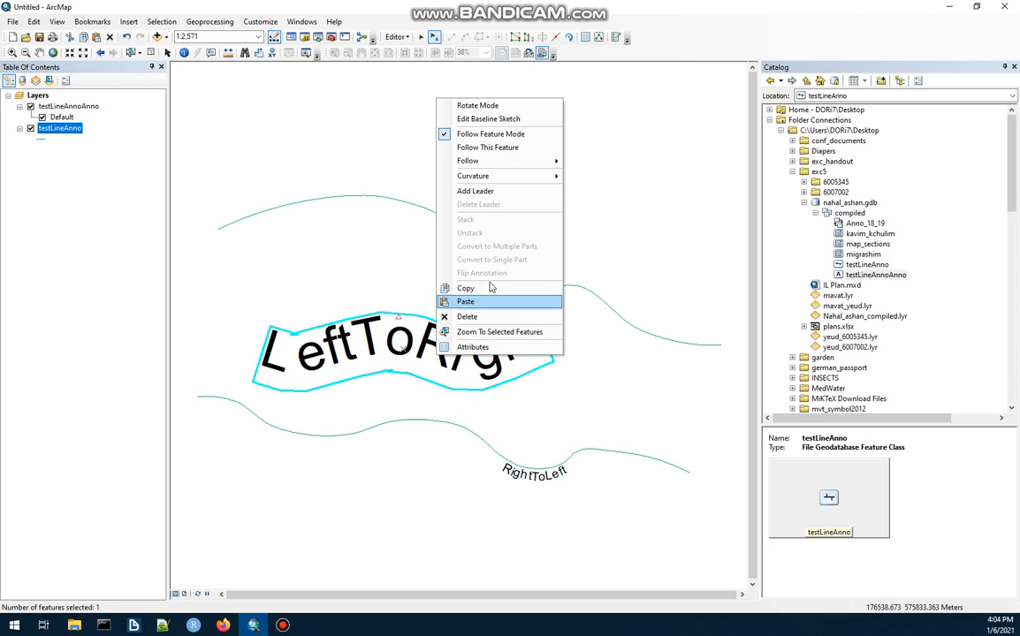
pyautogui.click(530, 105)
pyautogui.moveTo(523, 368); pyautogui.dragTo(523, 399)
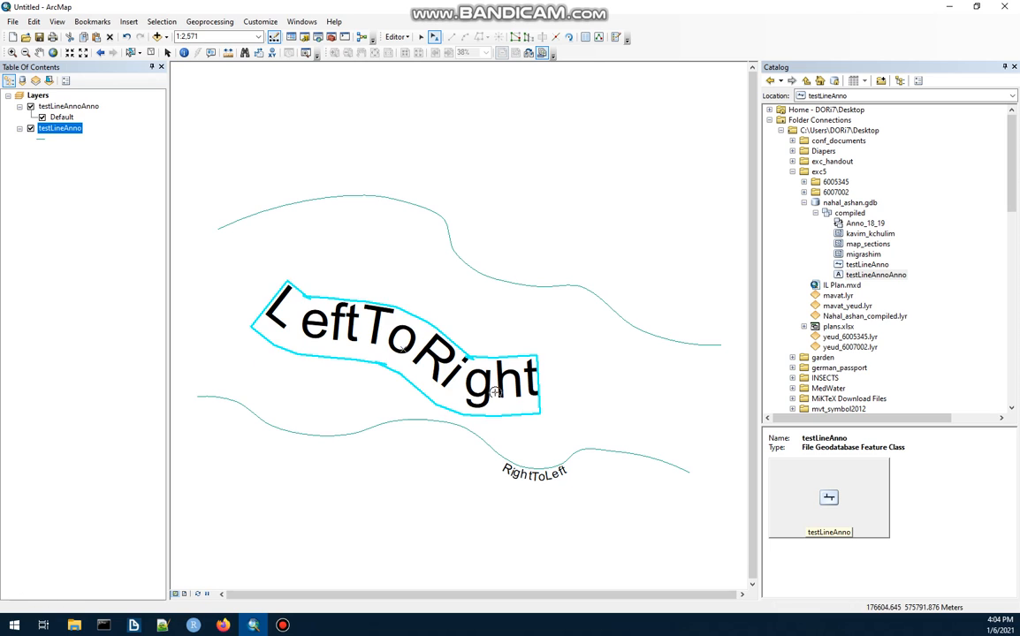
# Step: Leave Rotate Mode, make the LeftToRight annotation follow the right half of the upper line, and deselect it
pyautogui.rightClick(473, 398)
pyautogui.click(517, 405)
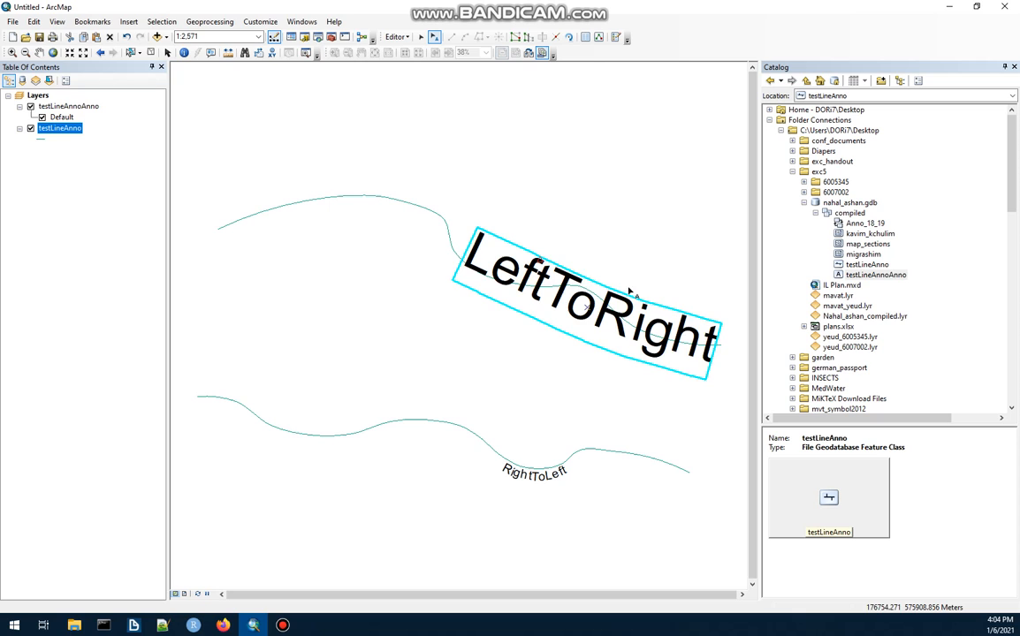
pyautogui.click(572, 223)
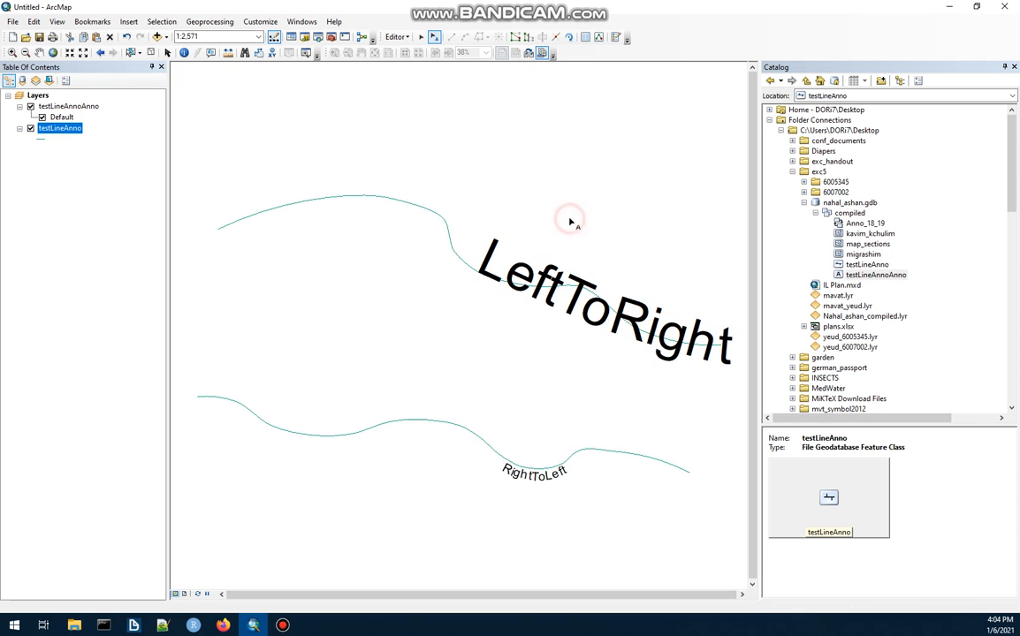